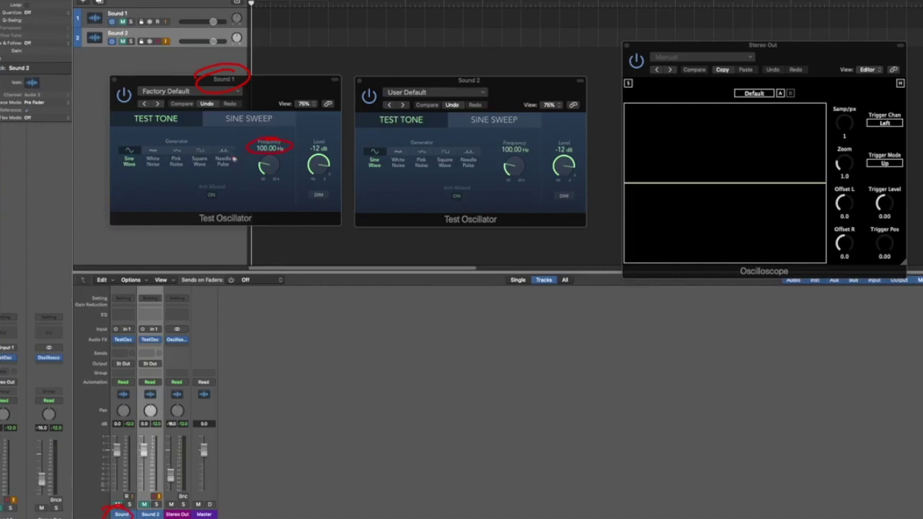
Circle in red the Sound 2 plug-in title, its mixer channel, its frequency and the Stereo Out oscilloscope display
mouse_move(482, 78)
left_mouse_down()
mouse_move(461, 68)
mouse_move(476, 88)
left_mouse_up()
mouse_move(164, 510)
left_mouse_down()
mouse_move(137, 513)
mouse_move(160, 502)
left_mouse_up()
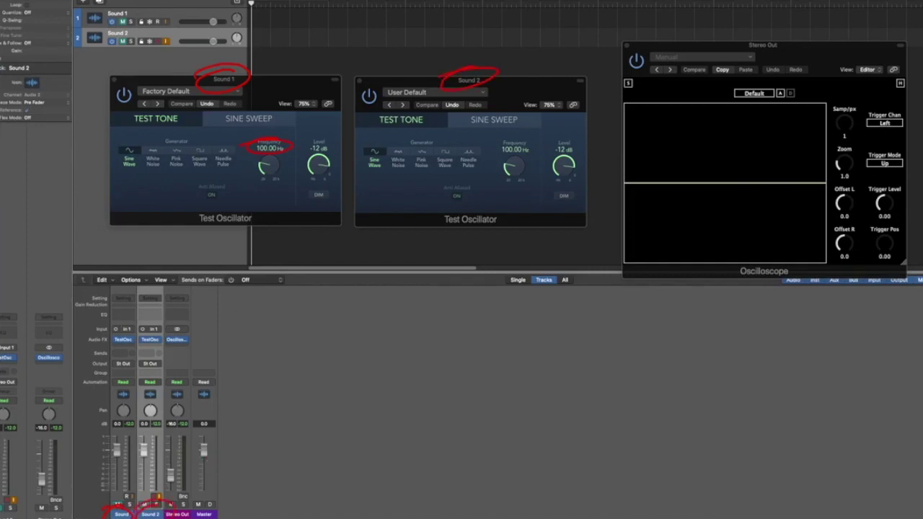
left_click_drag(519, 141, 510, 157)
mouse_move(771, 92)
left_mouse_down()
mouse_move(637, 157)
mouse_move(794, 257)
mouse_move(736, 70)
mouse_move(679, 70)
left_mouse_up()
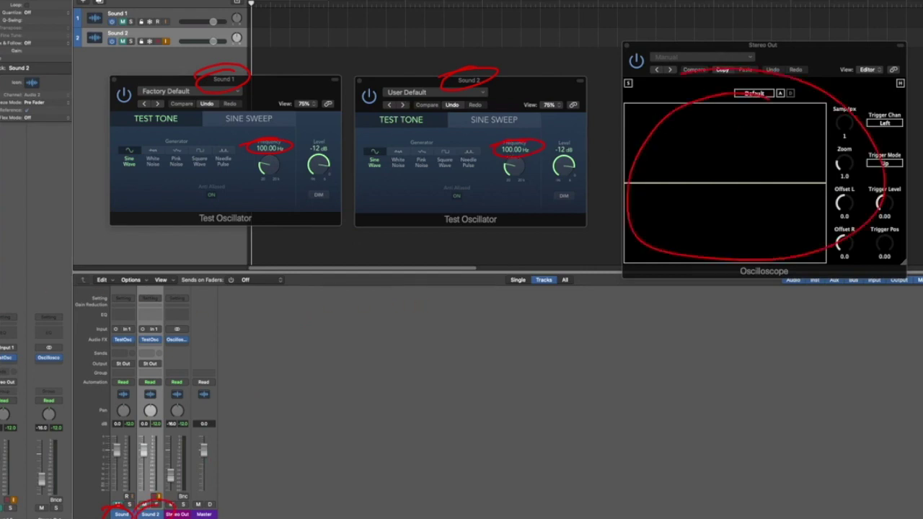
Unmute Sound 1 and Sound 2 separately and together to compare their waveforms, mute both again and clear the red annotations
left_click(117, 505)
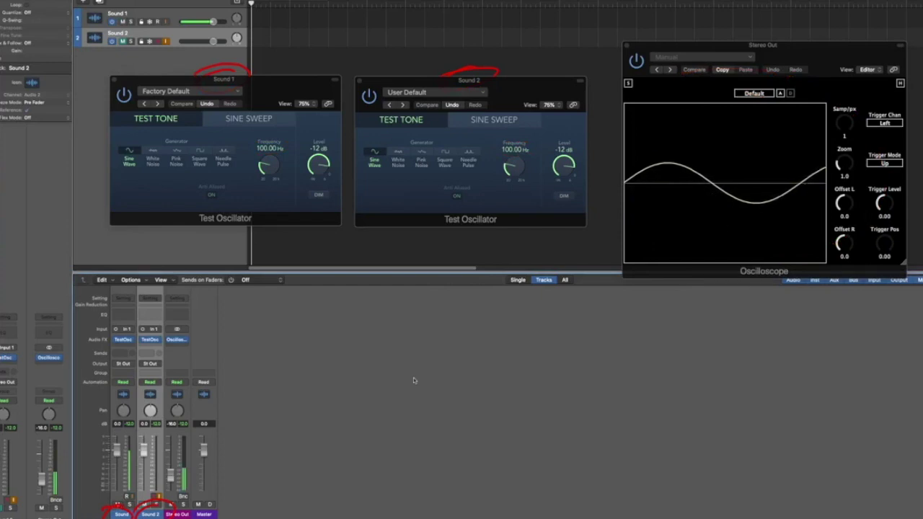
left_click(121, 504)
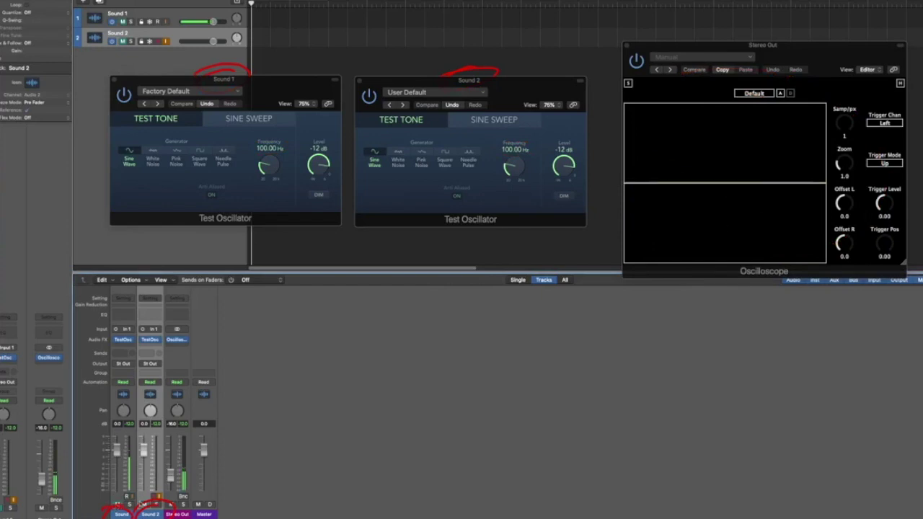
left_click(144, 505)
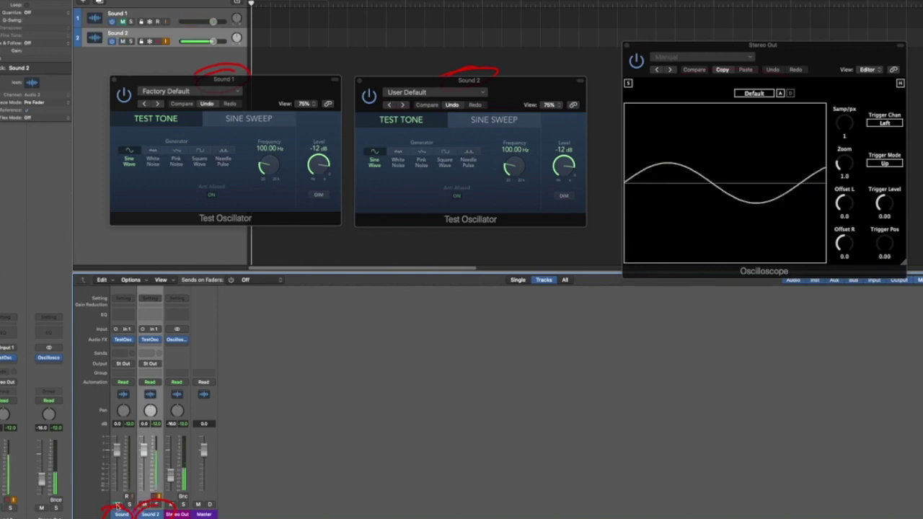
left_click(117, 505)
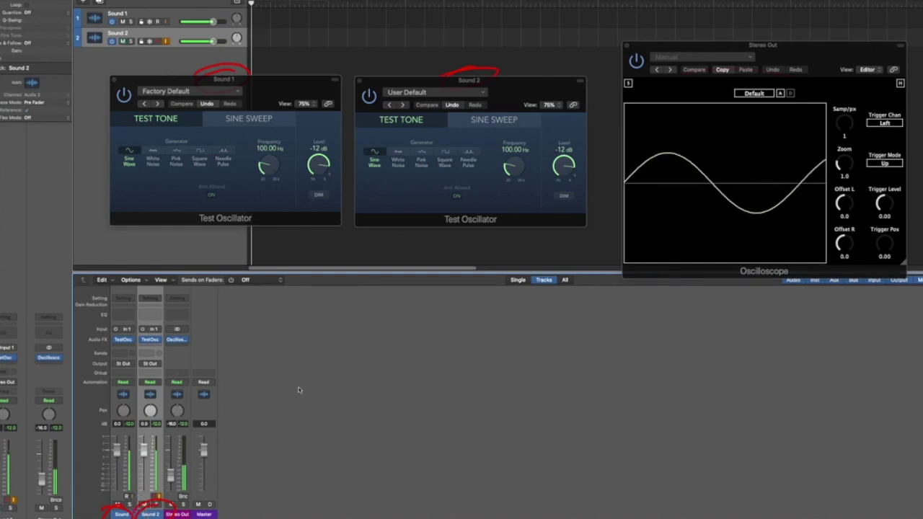
left_click(118, 504)
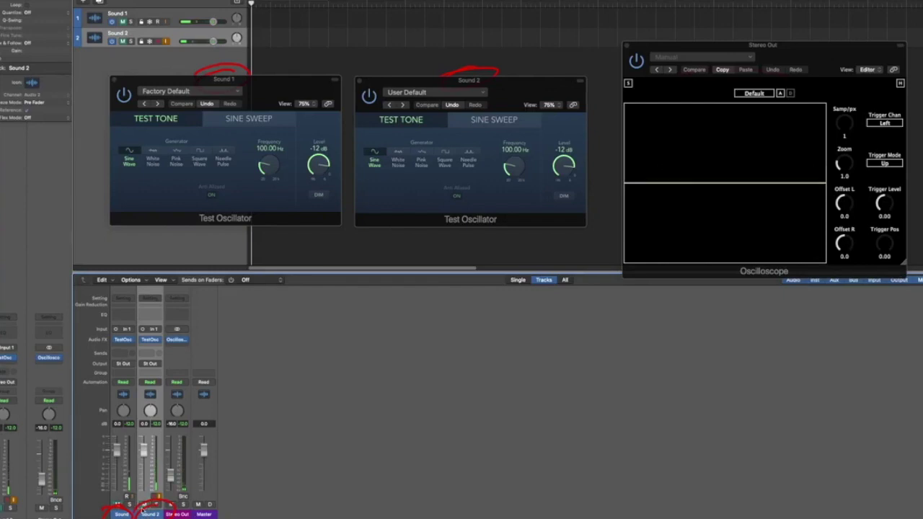
left_click(292, 354)
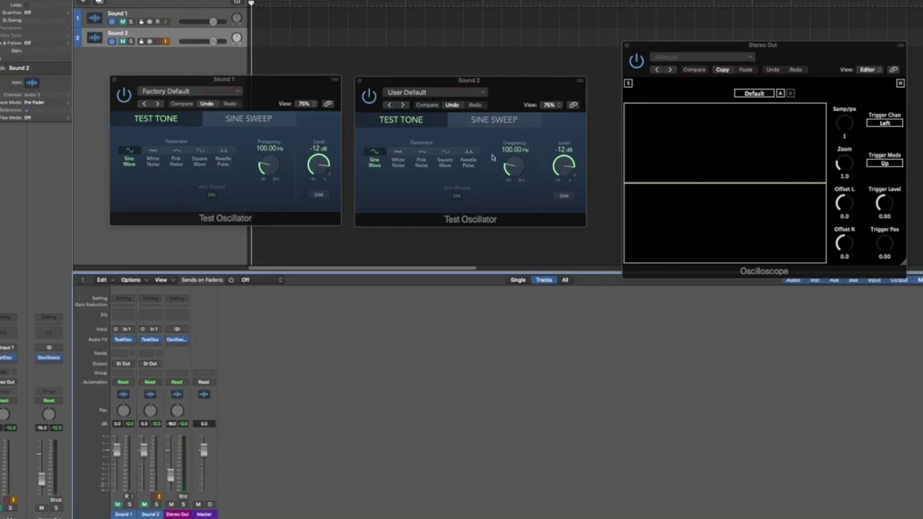
Unmute the Sound 1 and Sound 2 channels and set Sound 2's Test Oscillator frequency to 101 Hz
left_click(118, 505)
left_click(144, 505)
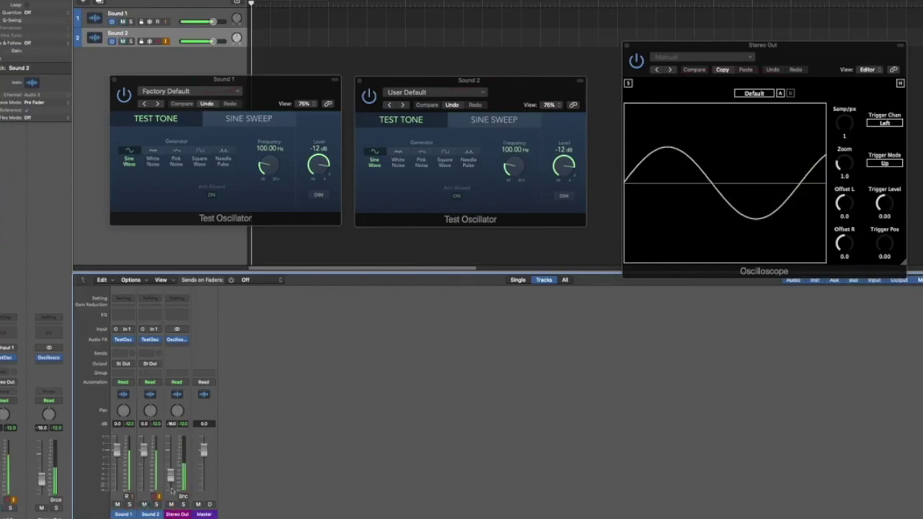
double_click(512, 150)
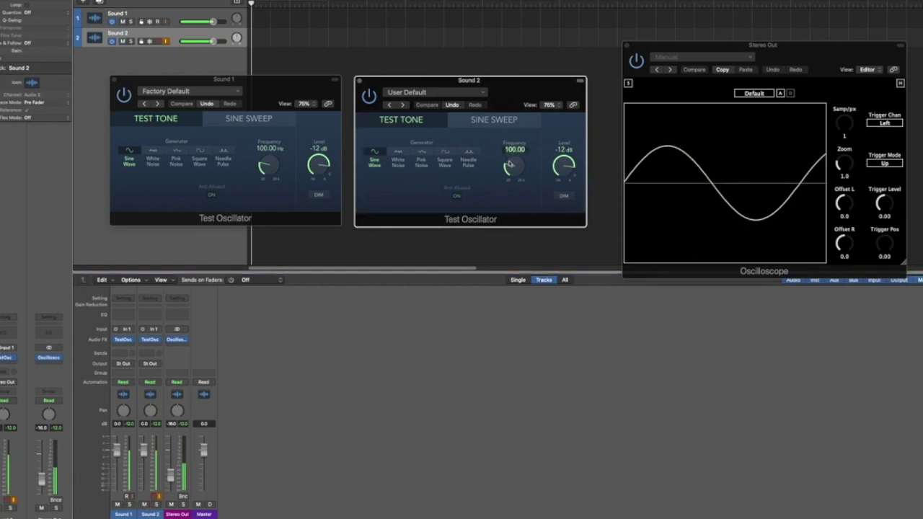
type("101")
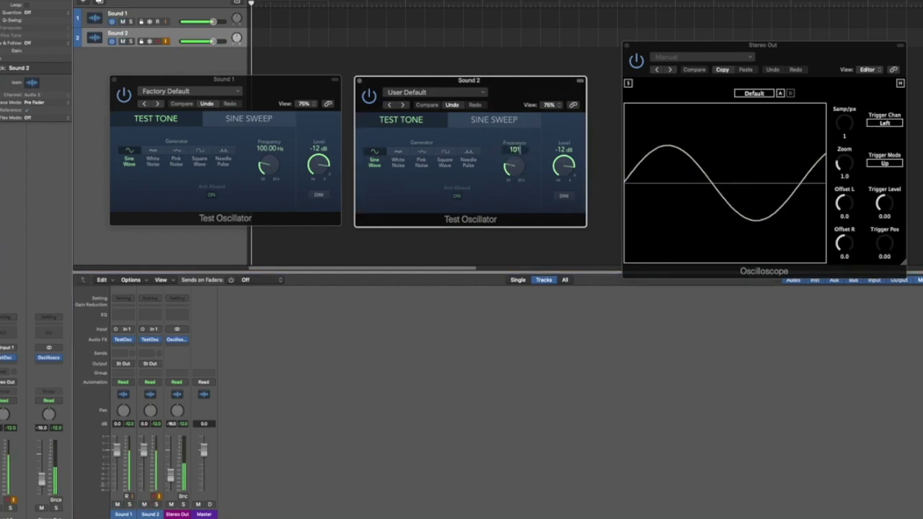
key("Return")
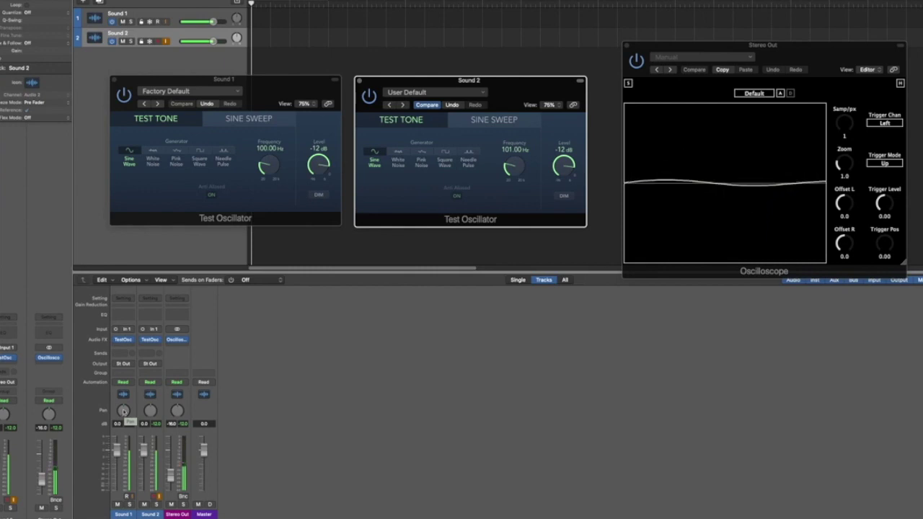
Pan Sound 1 to -64 and Sound 2 to +63 to compare the separated waves, and reset both pans to centre
left_click(123, 411)
left_click_drag(123, 411, 150, 401)
left_click(148, 340)
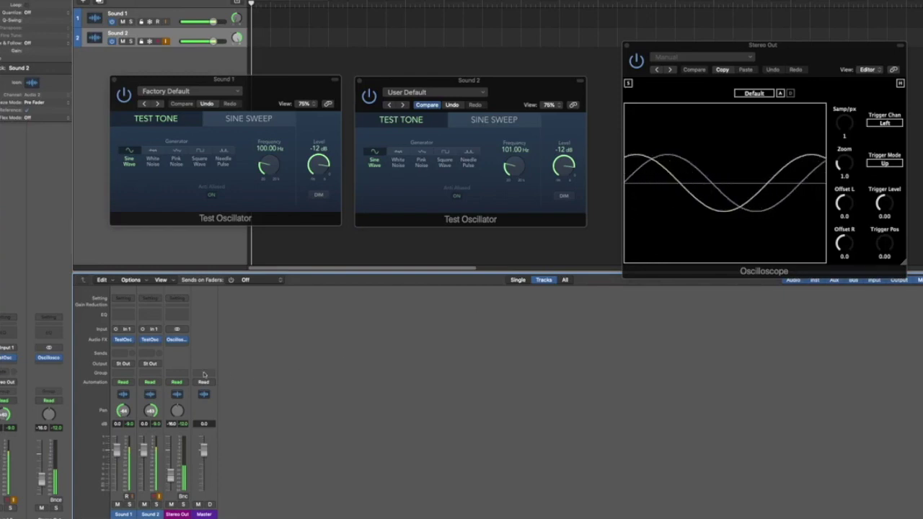
left_click(123, 411, "alt")
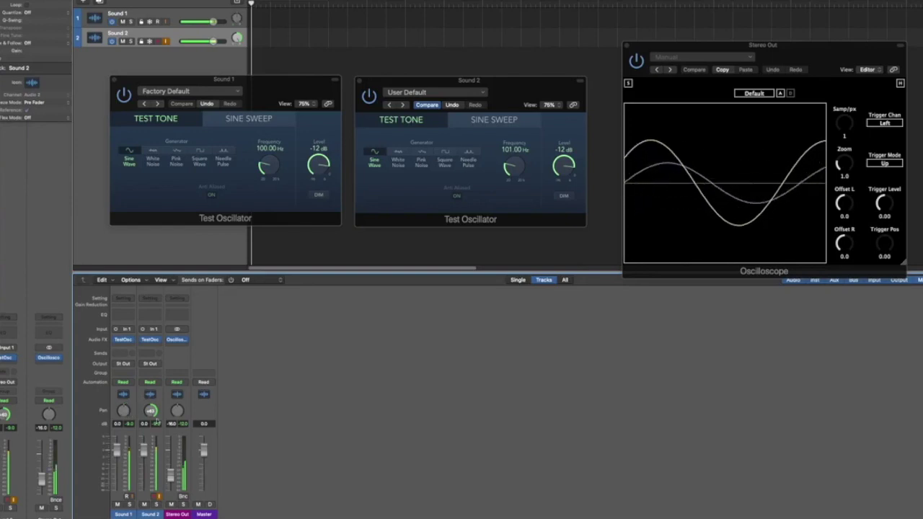
left_click(151, 411, "alt")
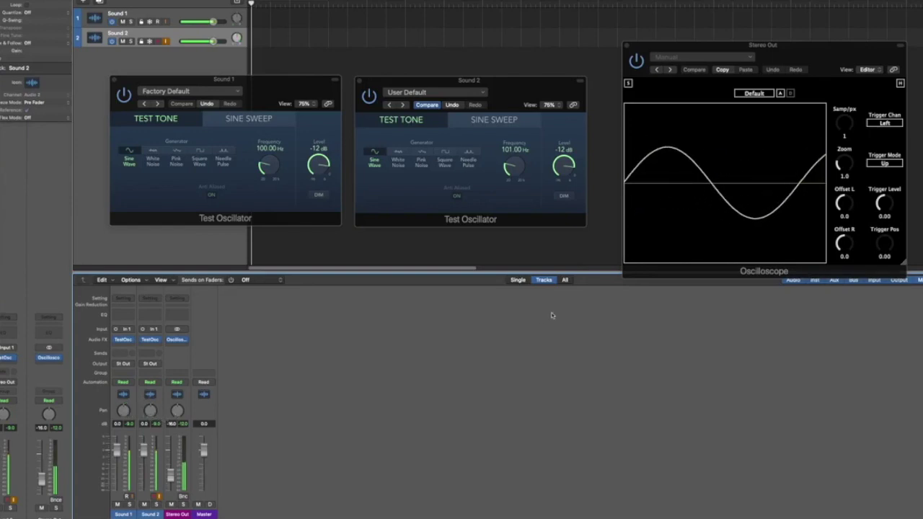
Set Sound 2's oscillator frequency to 100.1 Hz and pan Sound 1 to -64 and Sound 2 to +63
left_click(515, 149)
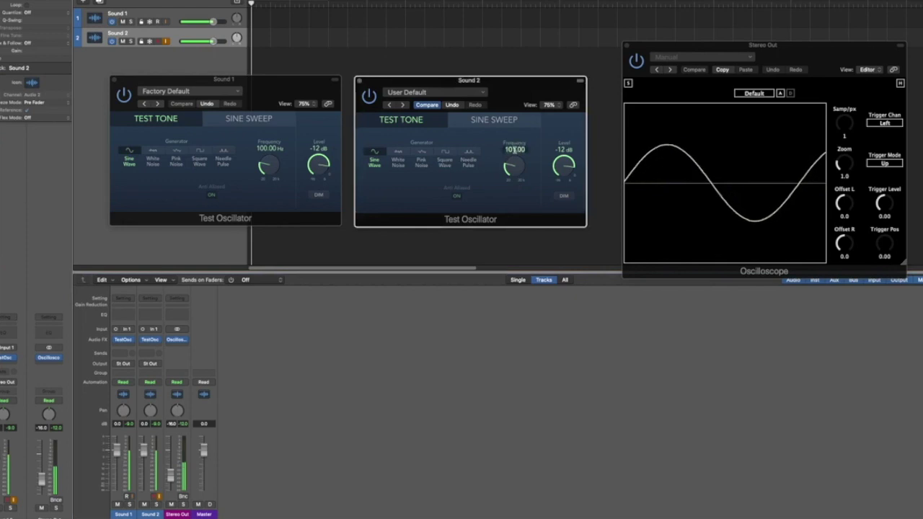
type("100.1")
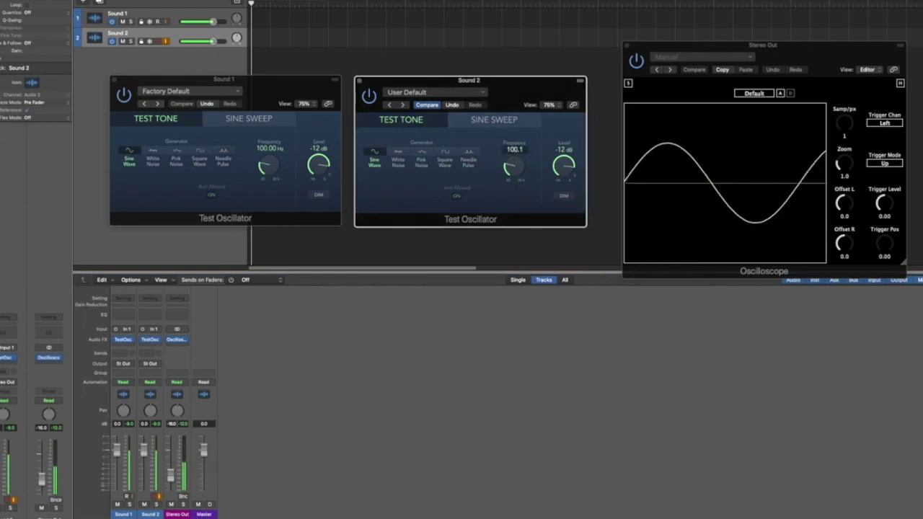
key("Return")
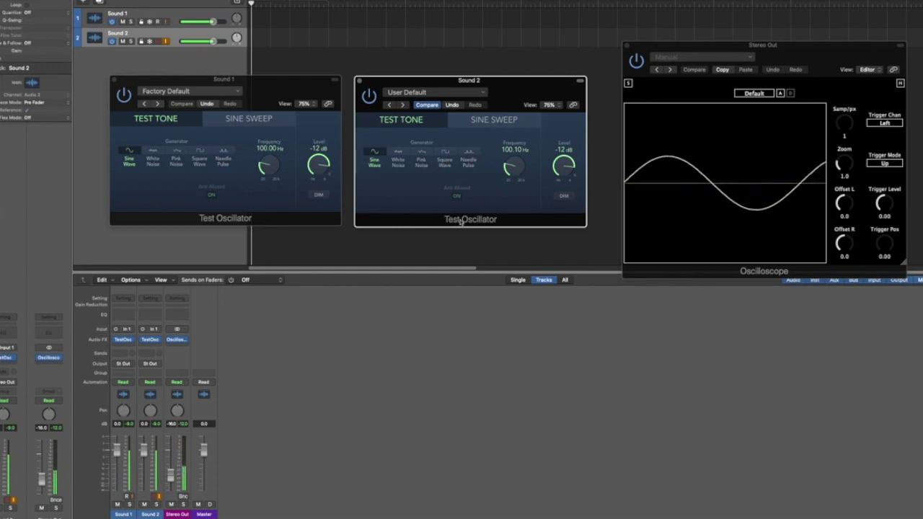
left_click_drag(125, 411, 150, 389)
left_click(150, 409)
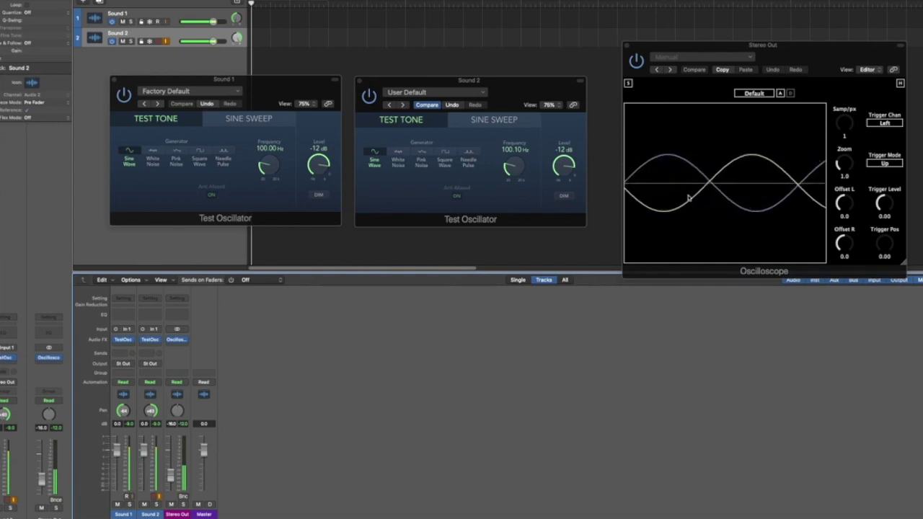
Insert the stereo Gain utility plug-in after the oscilloscope on Stereo Out, switch its Mono option on and close its window
left_click(181, 349)
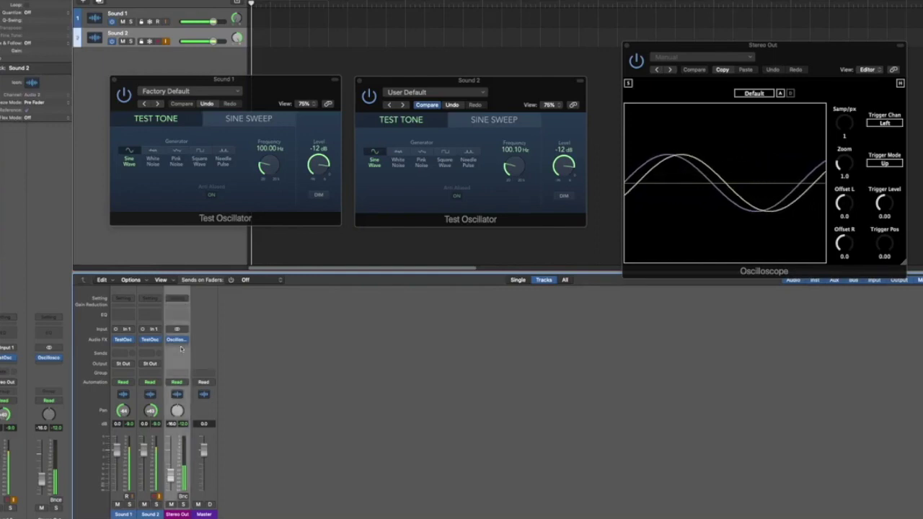
left_click(181, 349)
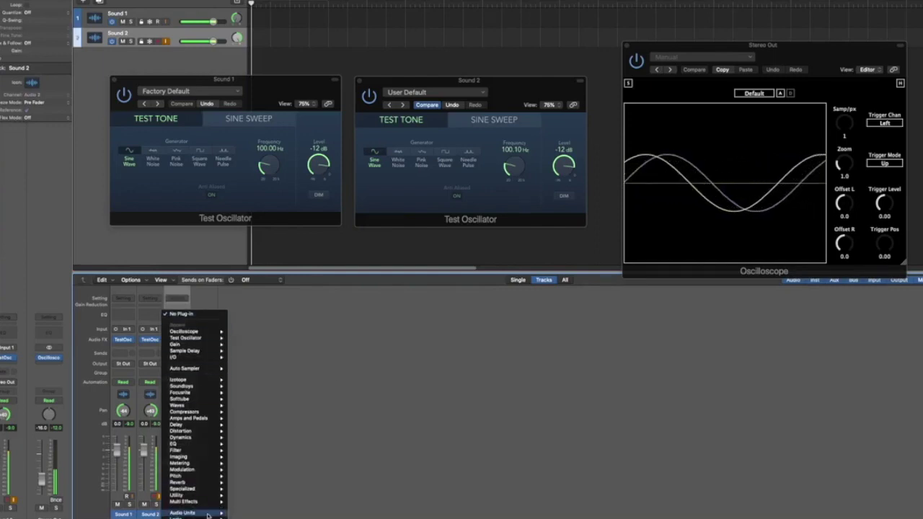
mouse_move(175, 497)
mouse_move(250, 497)
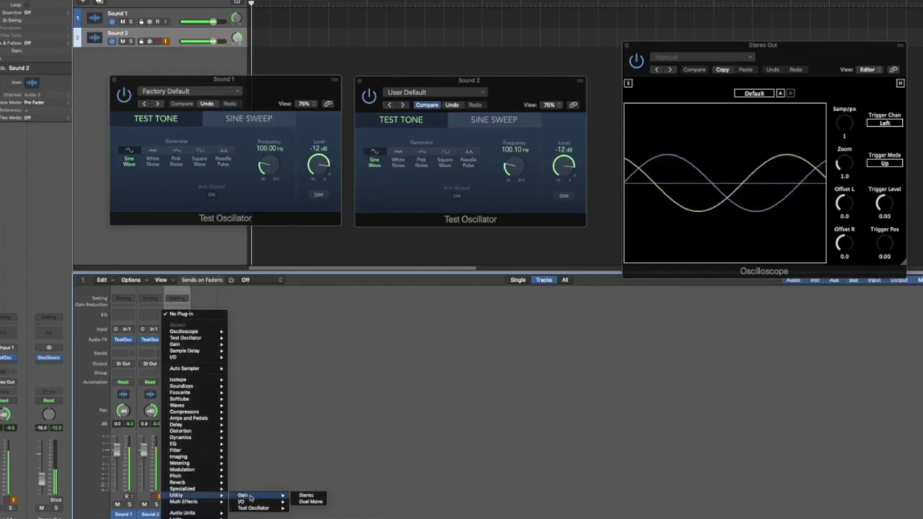
left_click(306, 496)
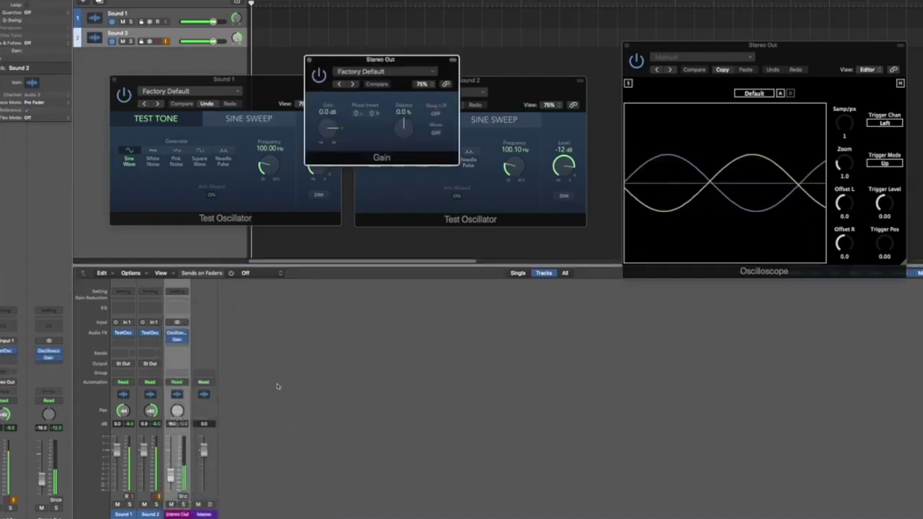
left_click(436, 134)
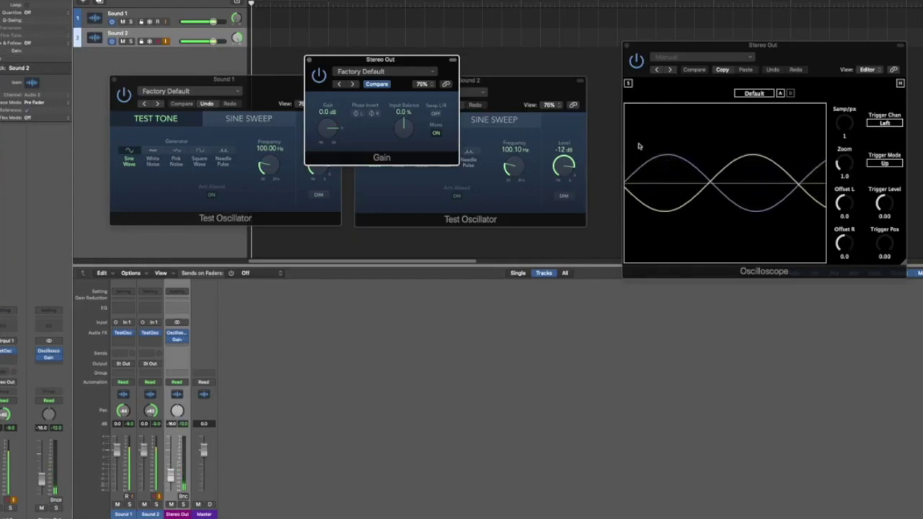
left_click(309, 61)
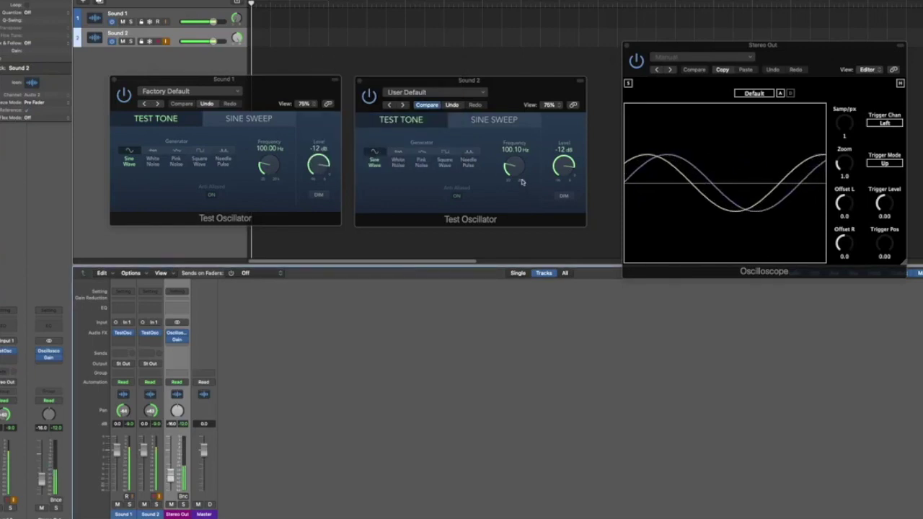
Set Sound 2's Test Oscillator frequency to 102 Hz
double_click(515, 150)
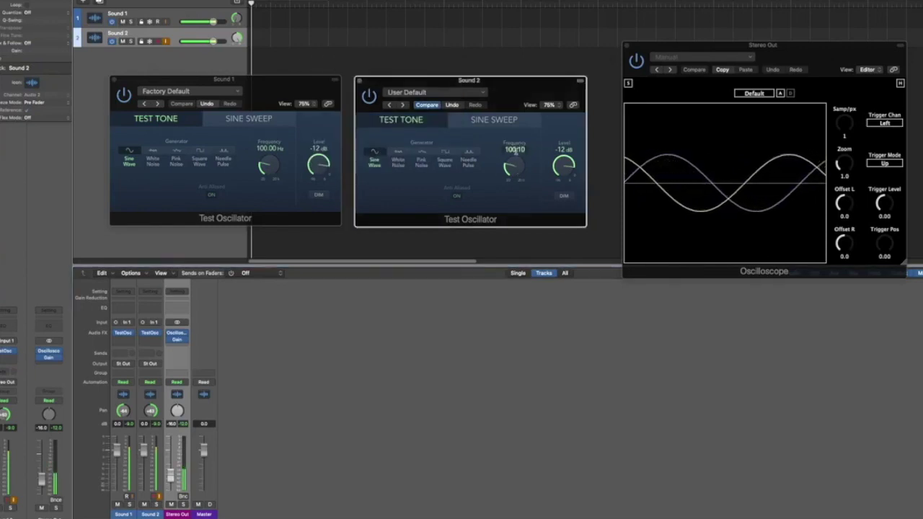
type("102")
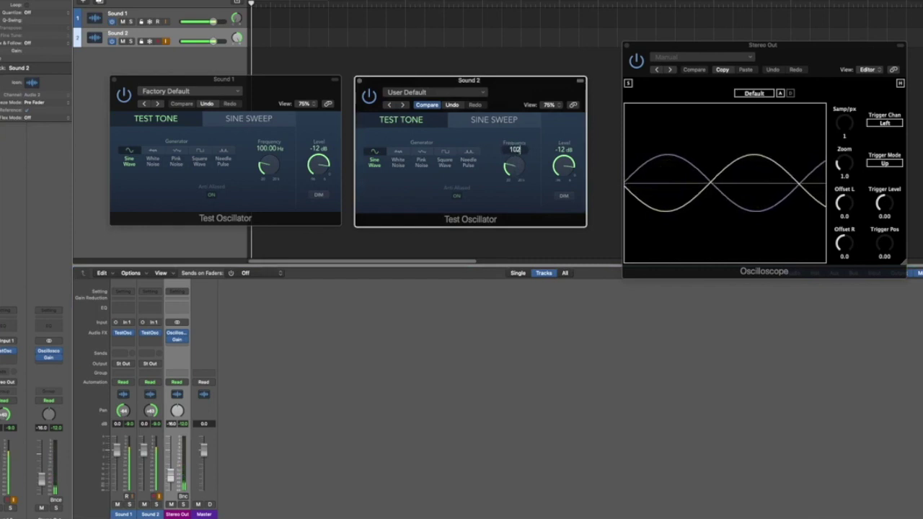
key("Return")
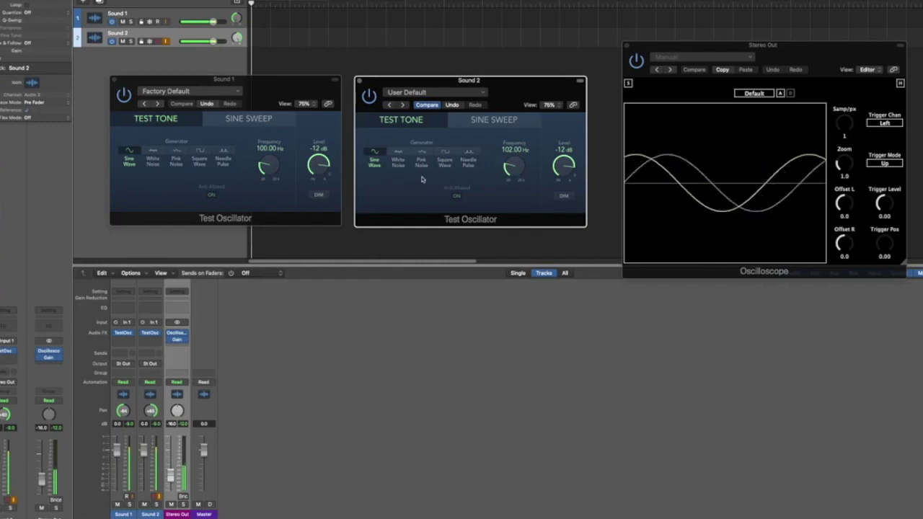
left_click(14, 148)
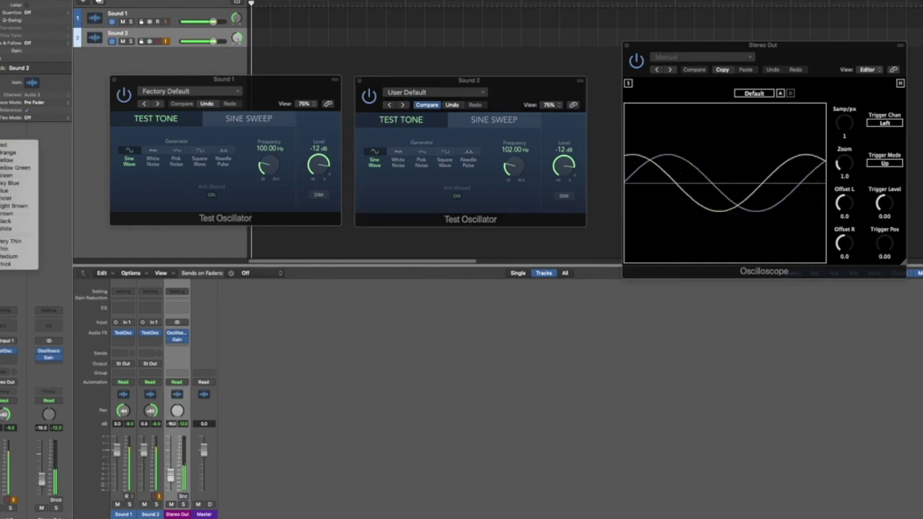
key("Escape")
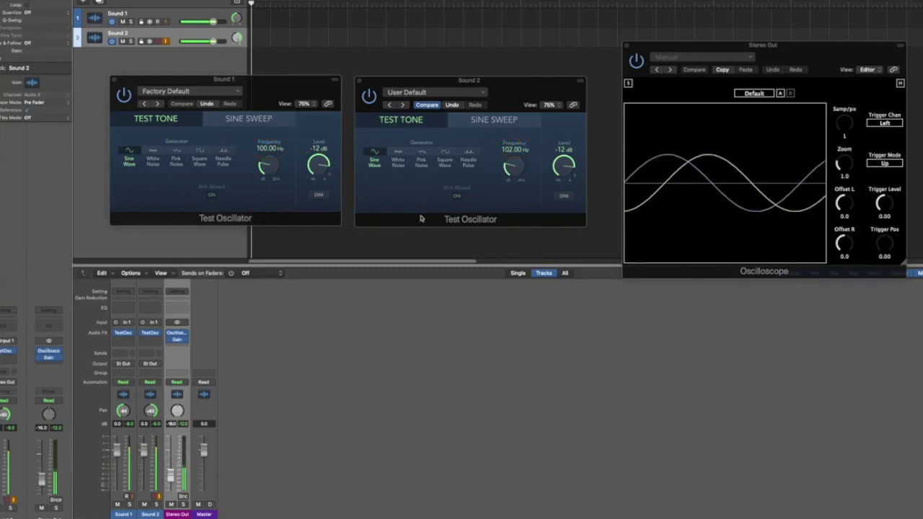
Raise Sound 2's Test Oscillator frequency to 103 Hz
left_click(509, 150)
left_click(509, 150)
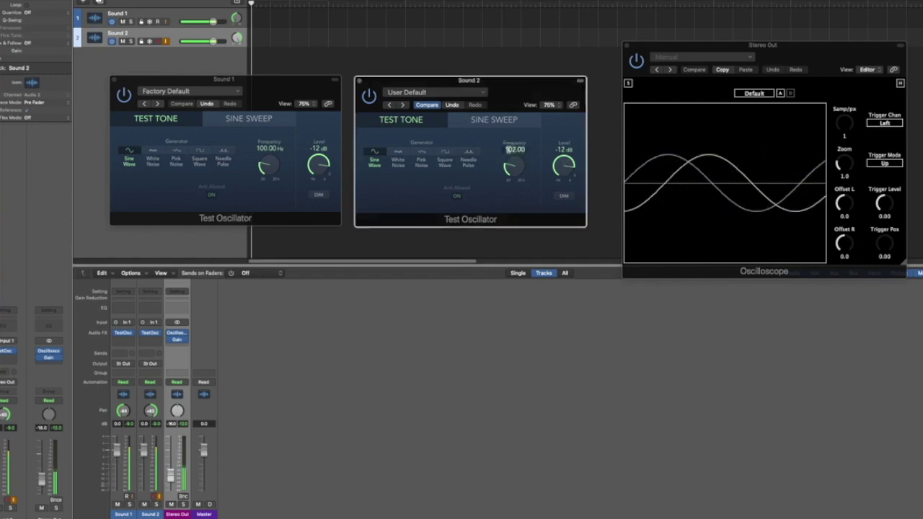
type("103")
key("Return")
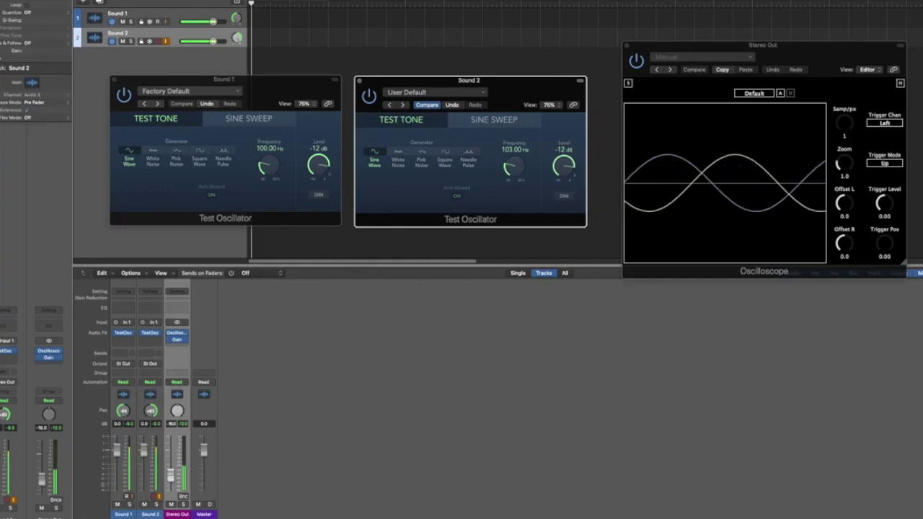
Return Sound 2's oscillator frequency to 100 Hz and lower it to 99 Hz against Sound 1
double_click(514, 149)
type("100")
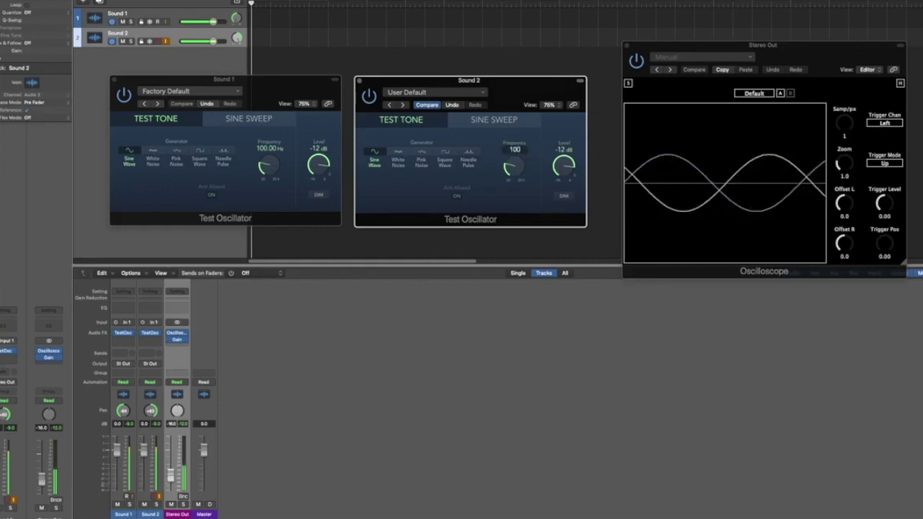
key("Return")
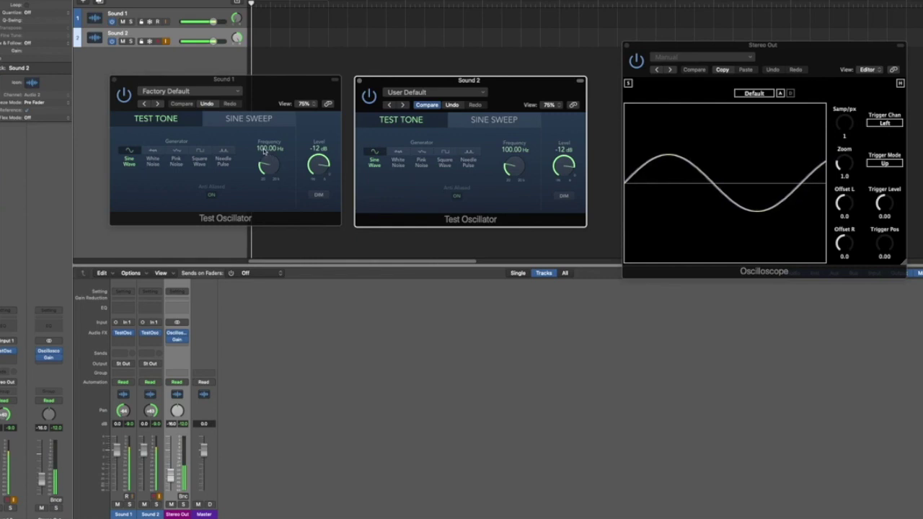
left_click_drag(513, 149, 514, 153)
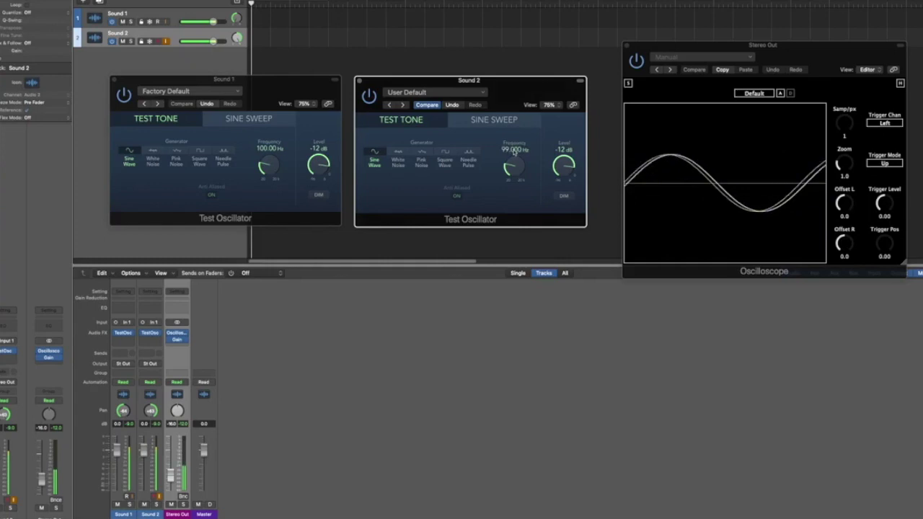
Set Sound 2's Test Oscillator frequency to 97 Hz, then restore it to 100 Hz to match Sound 1
double_click(513, 150)
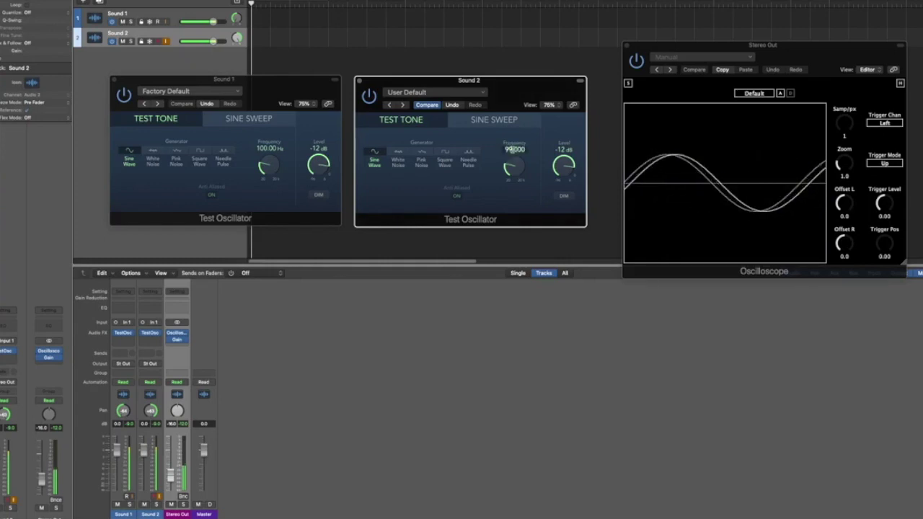
key("Return")
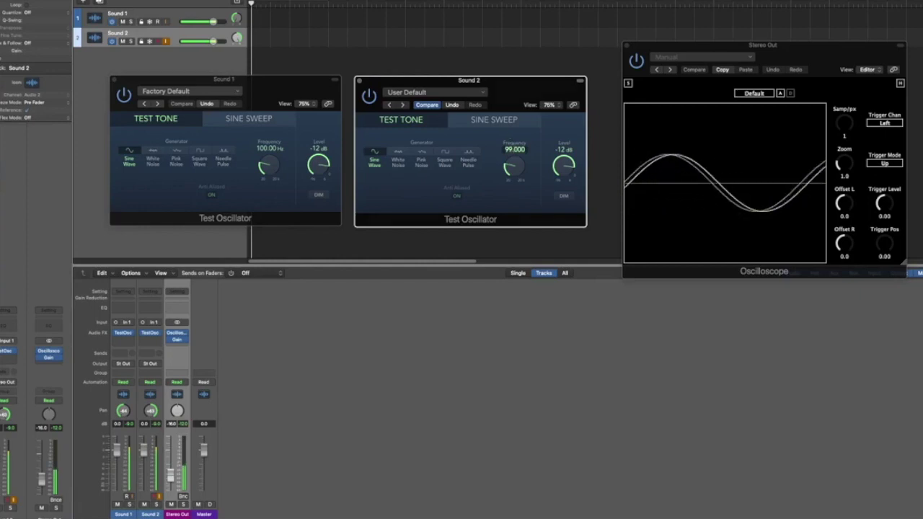
double_click(513, 149)
type("97")
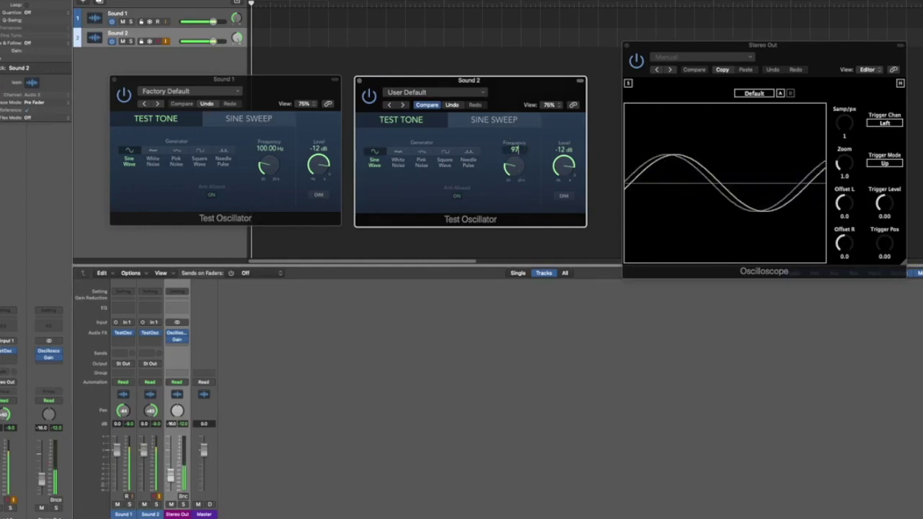
key("Return")
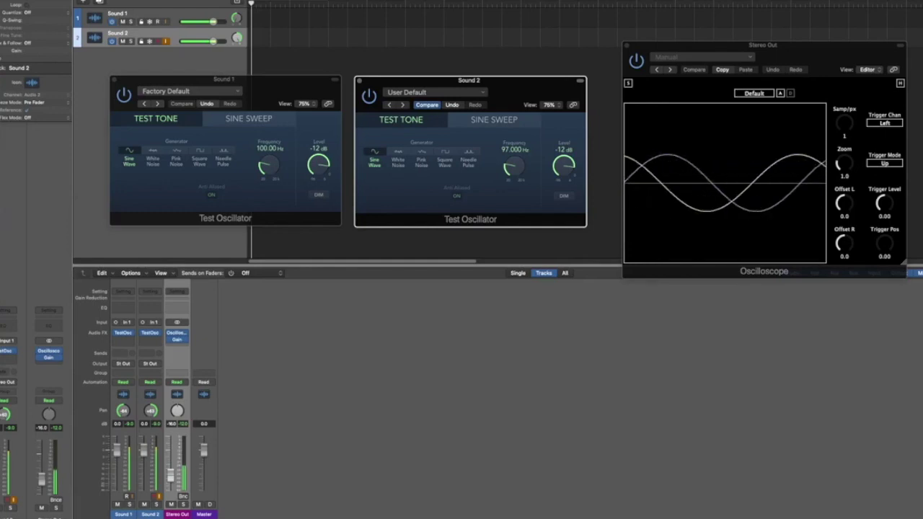
double_click(514, 149)
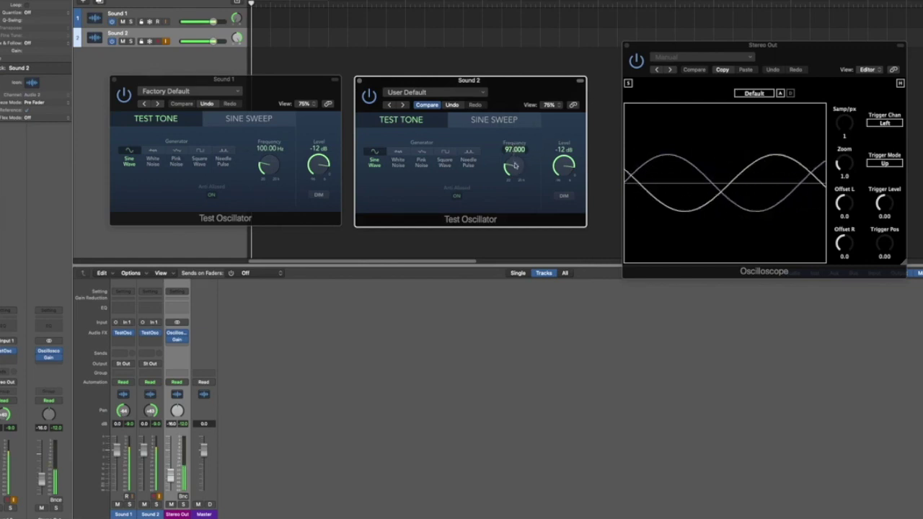
mouse_move(514, 167)
left_mouse_down()
mouse_move(515, 151)
mouse_move(514, 170)
left_mouse_up()
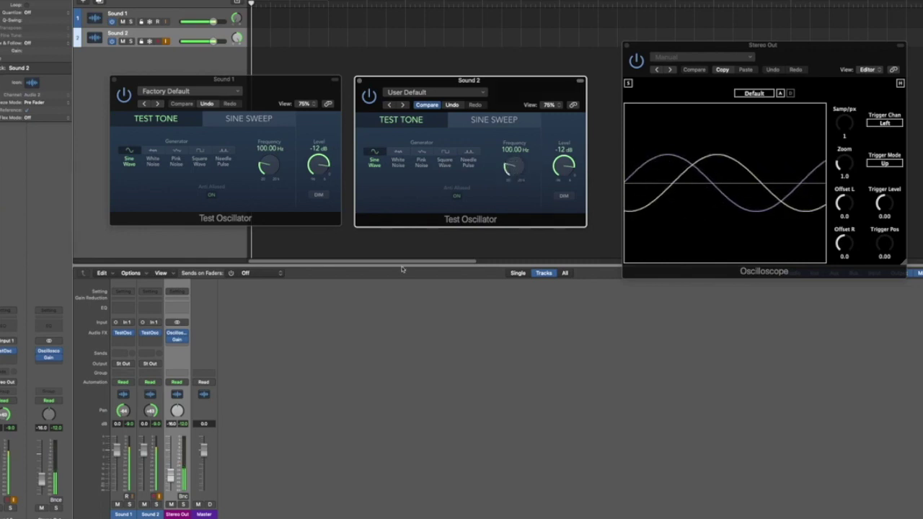
Select the Sound 1 and Sound 2 channels and switch their Test Oscillators off and on together to align the sine tones
left_click(119, 340)
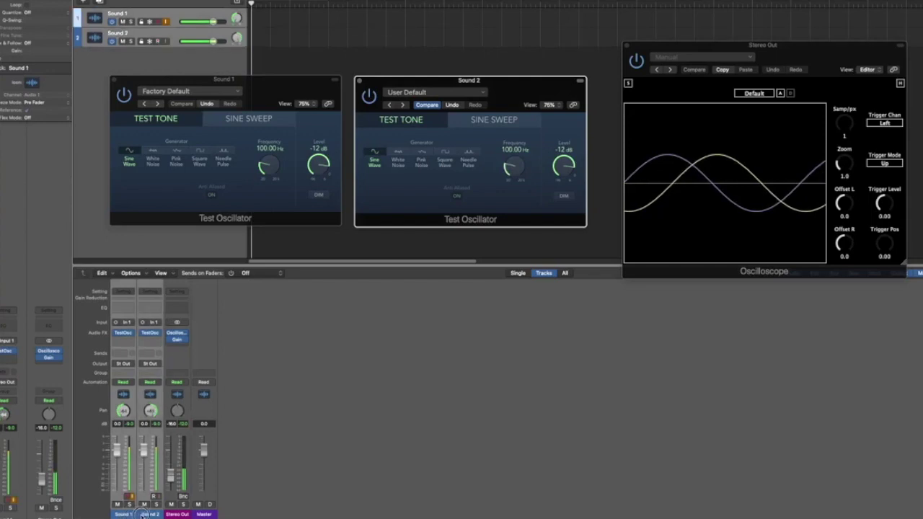
left_click(116, 334)
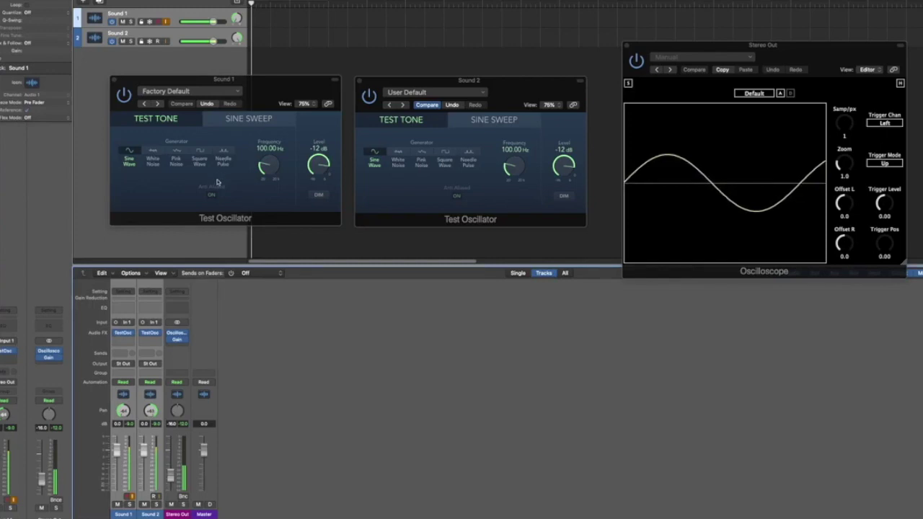
Lower the Stereo Out fader to -20 dB and switch both Test Oscillators from sine to Square Wave
left_click(201, 154)
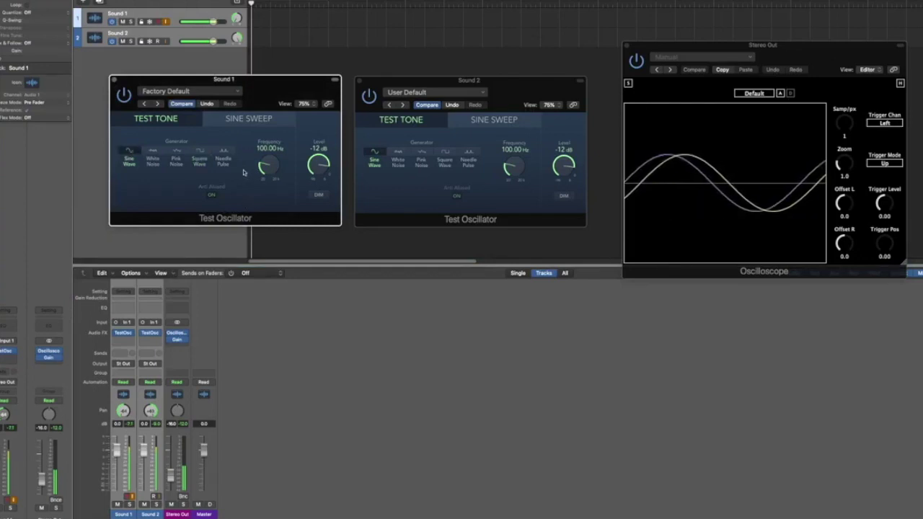
left_click_drag(171, 472, 170, 477)
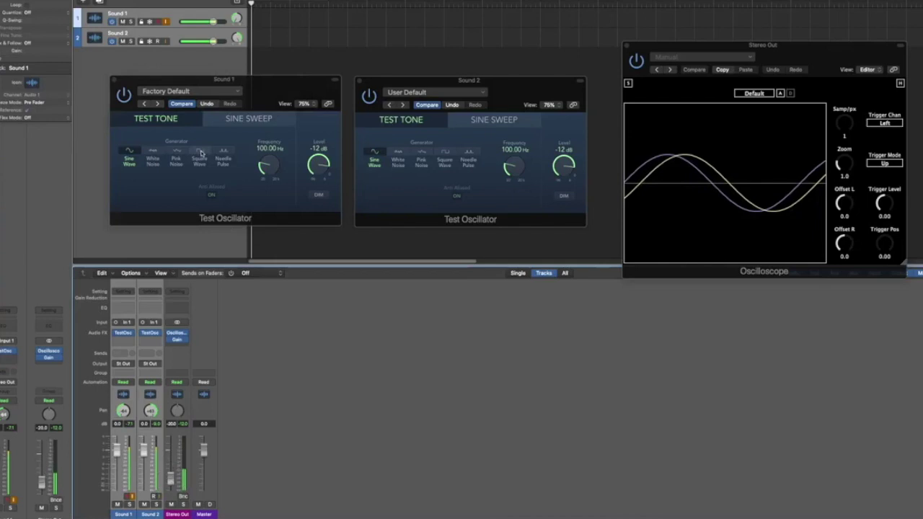
left_click(200, 153)
left_click(445, 159)
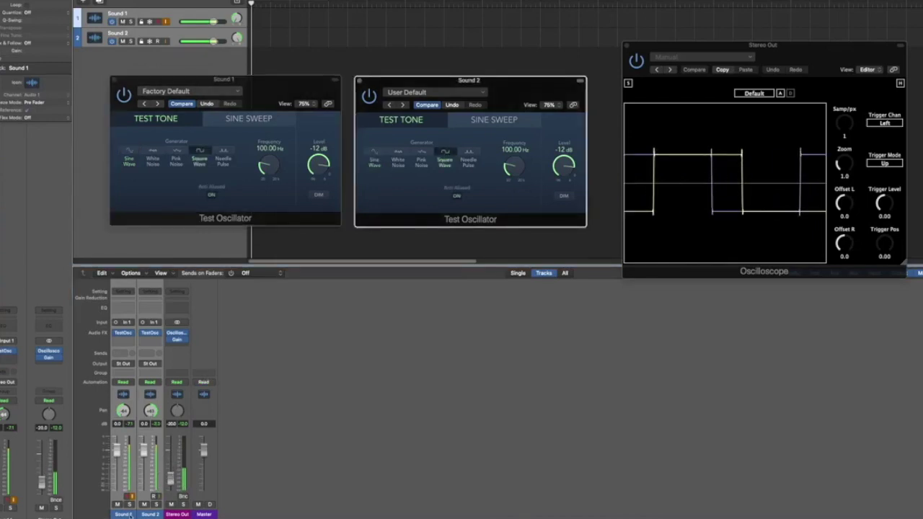
Restart both Test Oscillators together to align the square waves and lower the Stereo Out fader to -33 dB
left_click(129, 333)
left_click(115, 334)
left_click(115, 333)
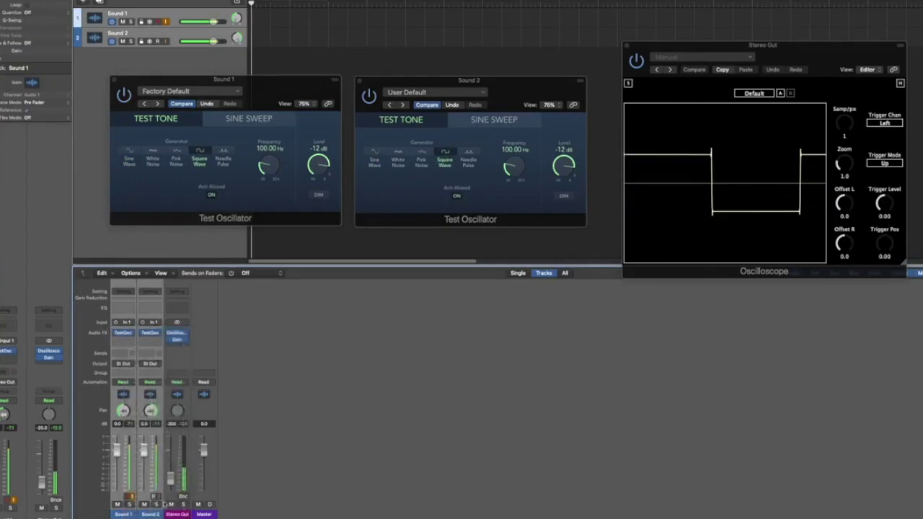
left_click_drag(171, 480, 170, 483)
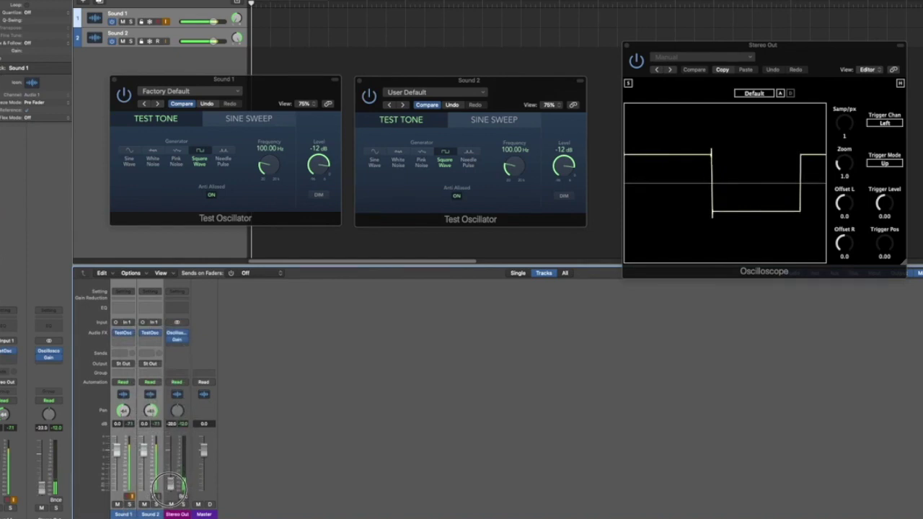
Set Sound 2's square-wave frequency to 101 Hz against Sound 1's 100 Hz
left_click(518, 151)
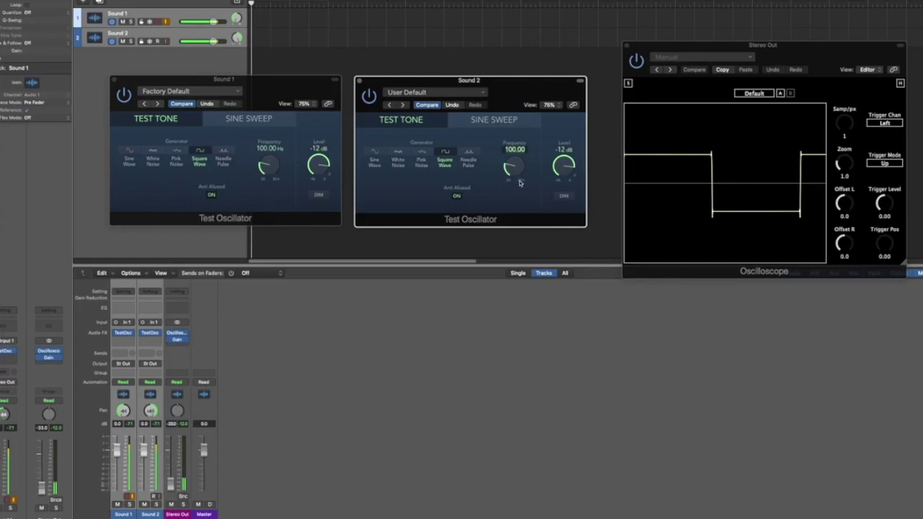
left_click_drag(512, 172, 512, 172)
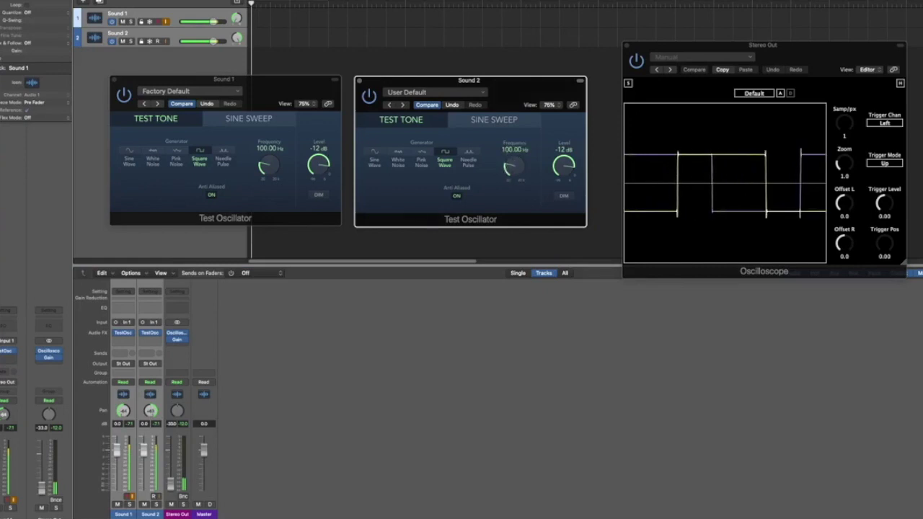
double_click(510, 149)
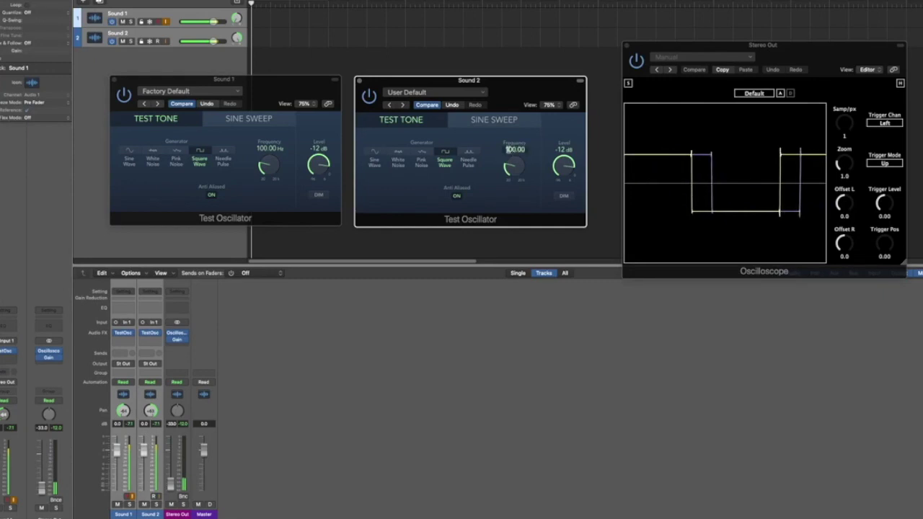
type("101")
key("Return")
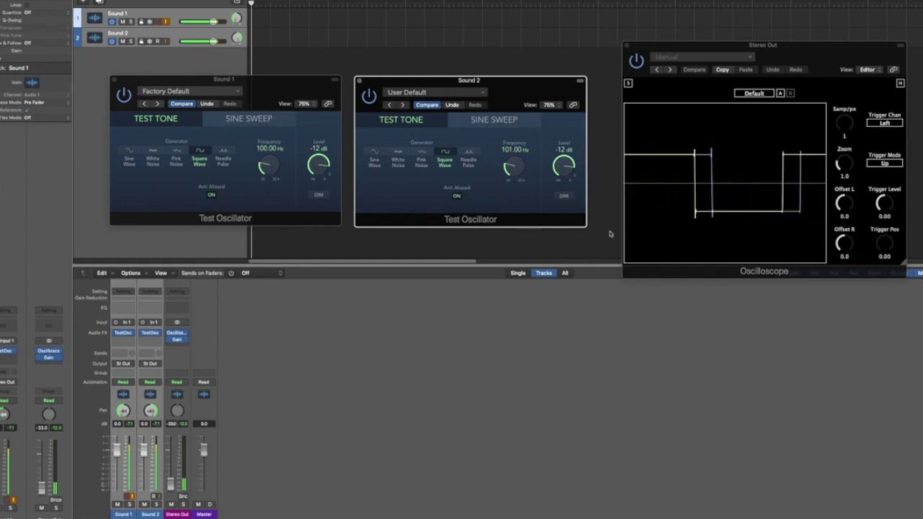
Set Sound 2's Test Oscillator frequency to 125 Hz, followed by 133 Hz, to compare both intervals against Sound 1
double_click(513, 149)
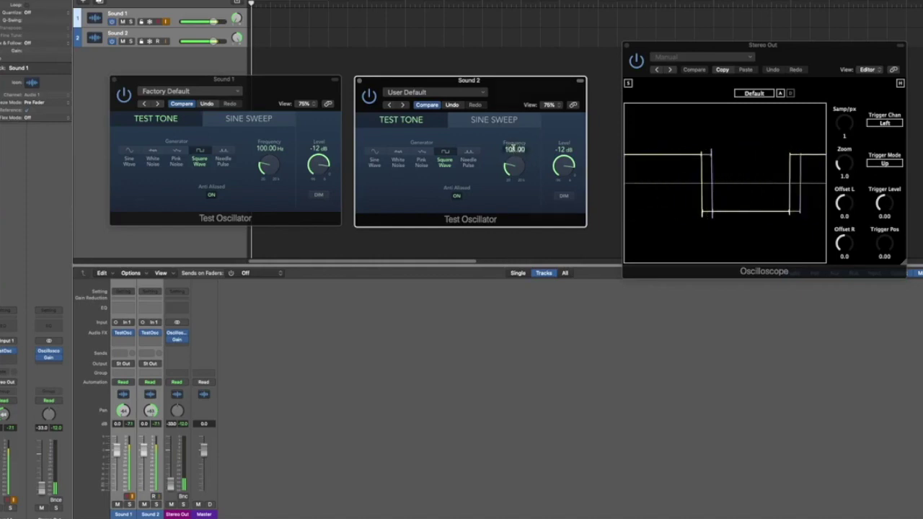
type("125")
key("Return")
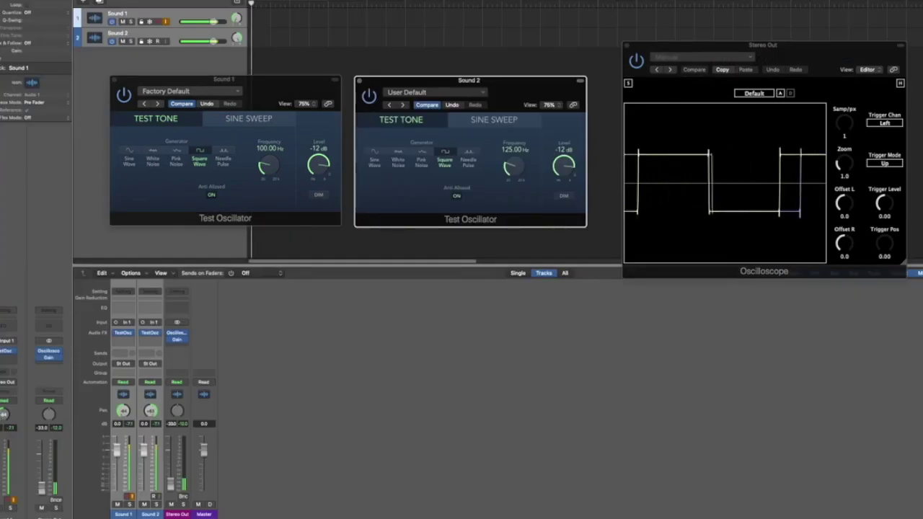
double_click(515, 150)
type("133")
key("Return")
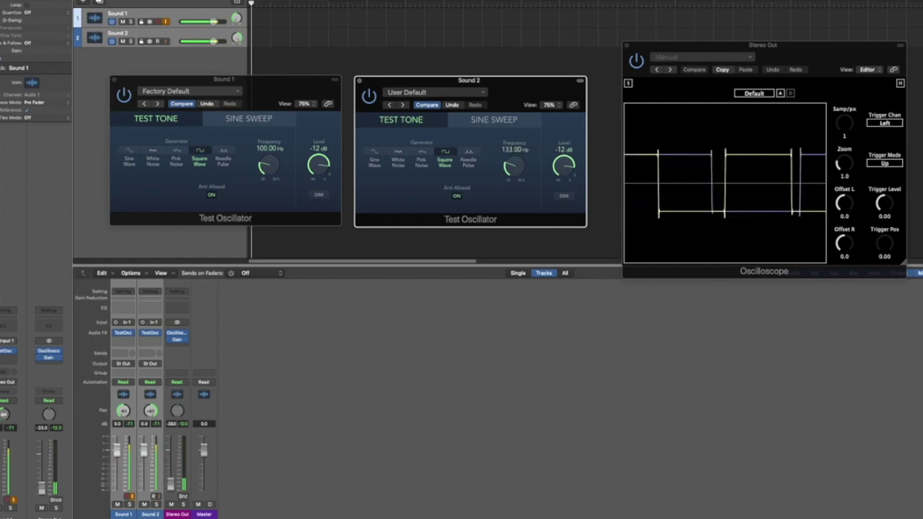
Raise Sound 2's Test Oscillator frequency to 150 Hz and on to 166 Hz
double_click(509, 148)
type("150")
key("Return")
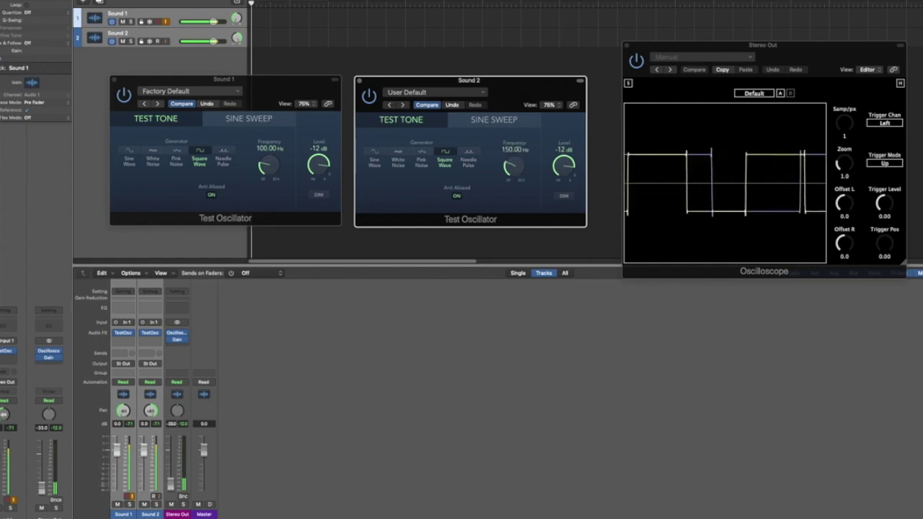
double_click(513, 148)
type("166")
key("Return")
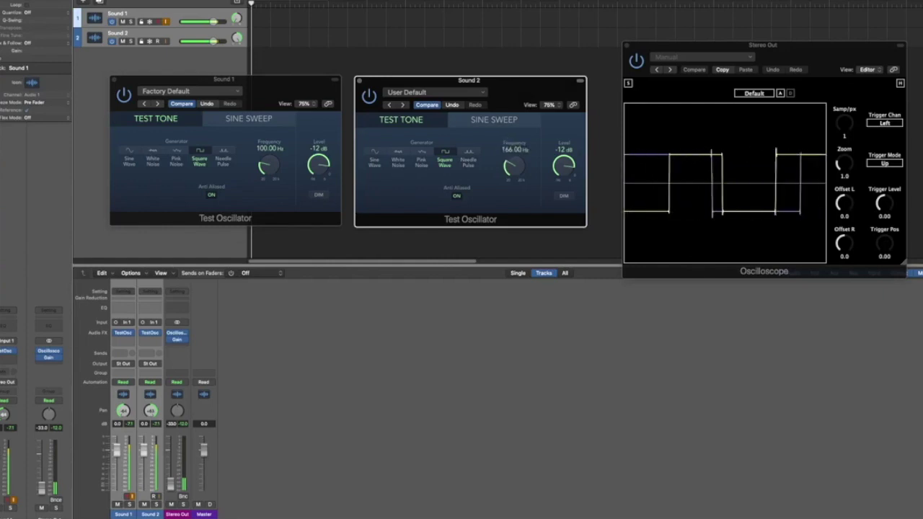
Raise Sound 2's Test Oscillator frequency to 175 Hz and on to 200 Hz, an octave above Sound 1
double_click(513, 148)
type("1")
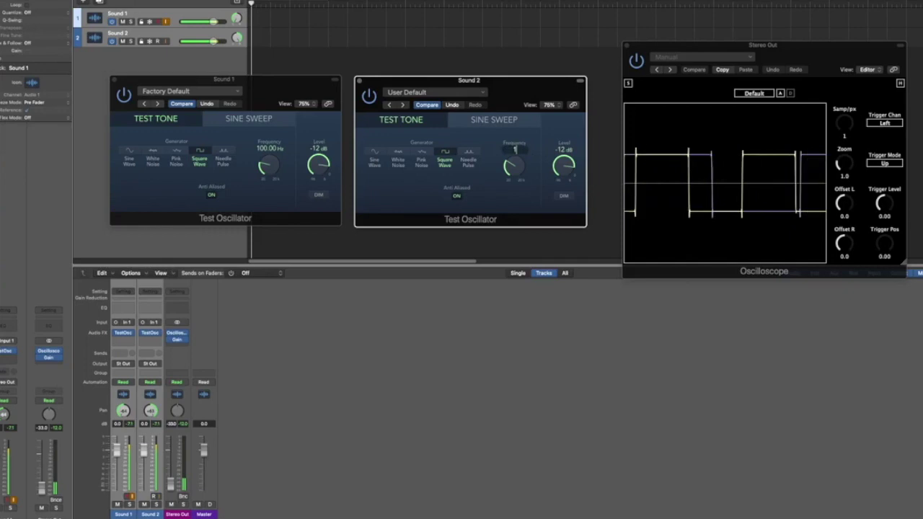
type("75")
key("Return")
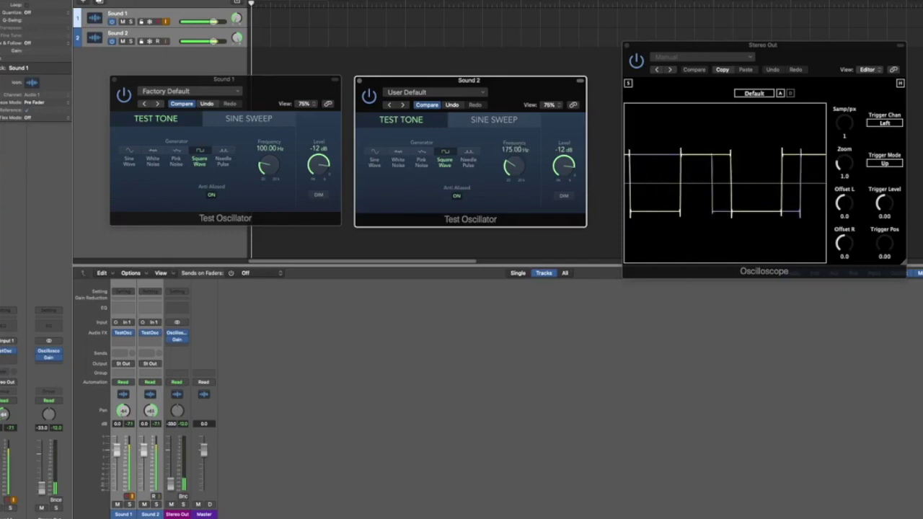
double_click(513, 150)
type("200")
key("Return")
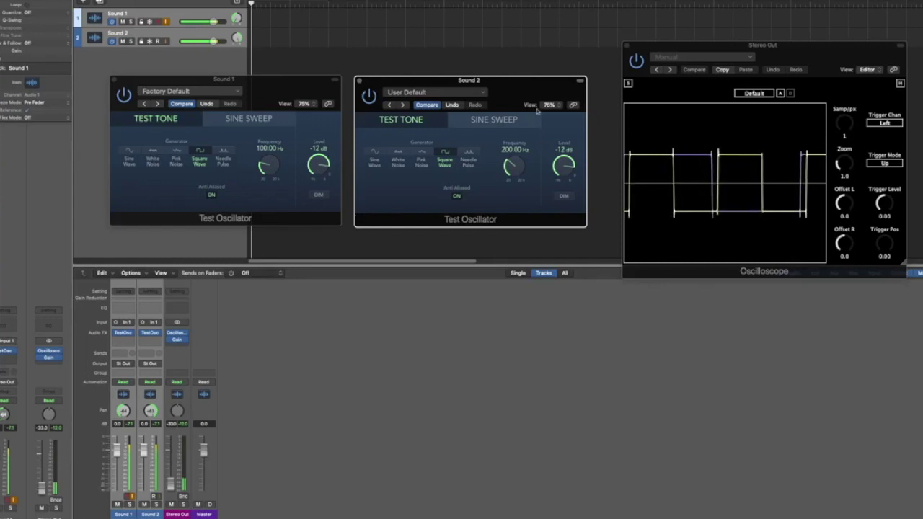
Detune Sound 2's Test Oscillator to 201 Hz and return it to 200 Hz
left_click_drag(510, 153, 510, 151)
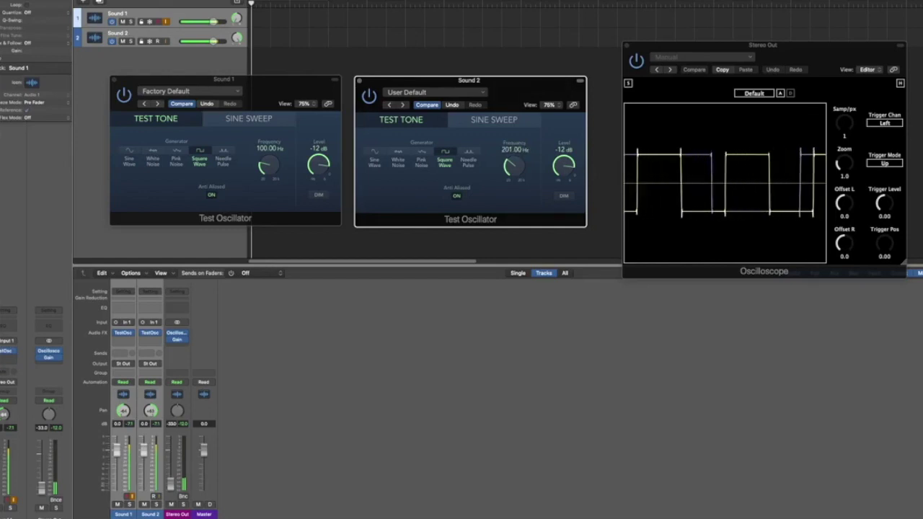
double_click(514, 150)
type("200")
key("Return")
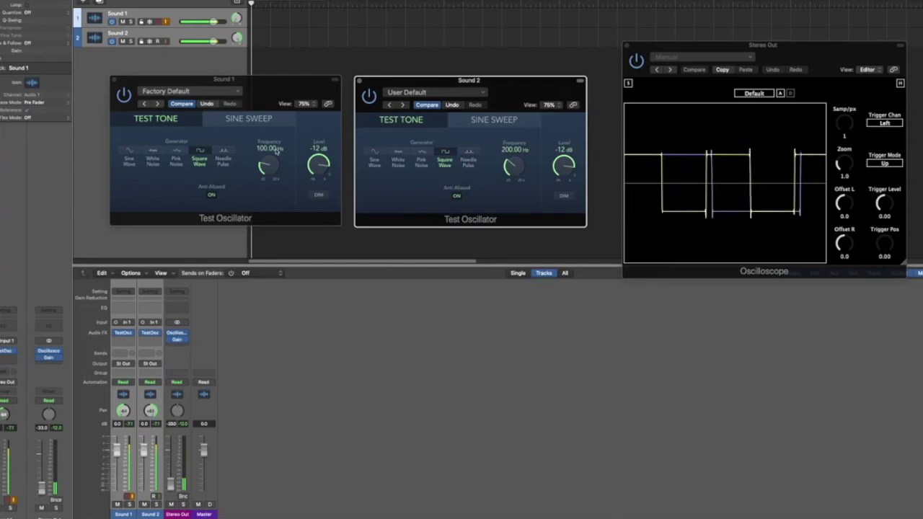
Lower Sound 2's Test Oscillator frequency to 125 Hz and further down to 112.5 Hz
double_click(515, 150)
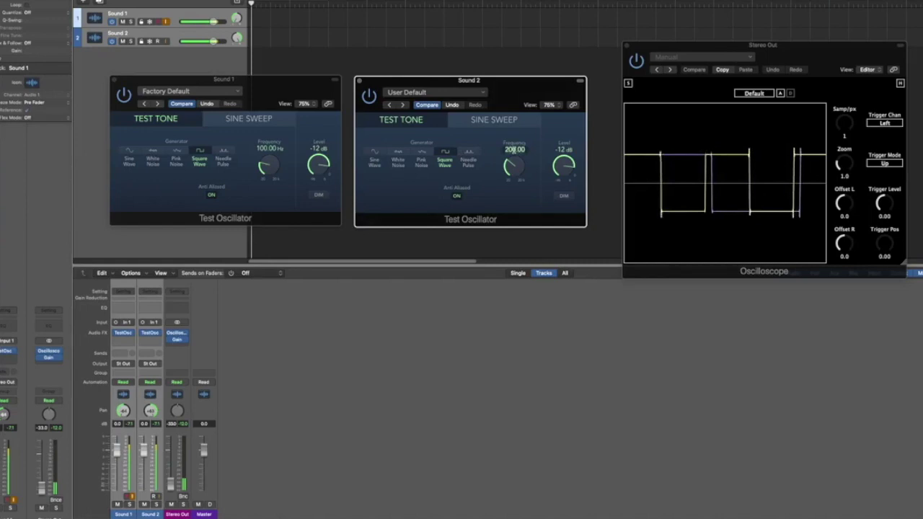
type("125")
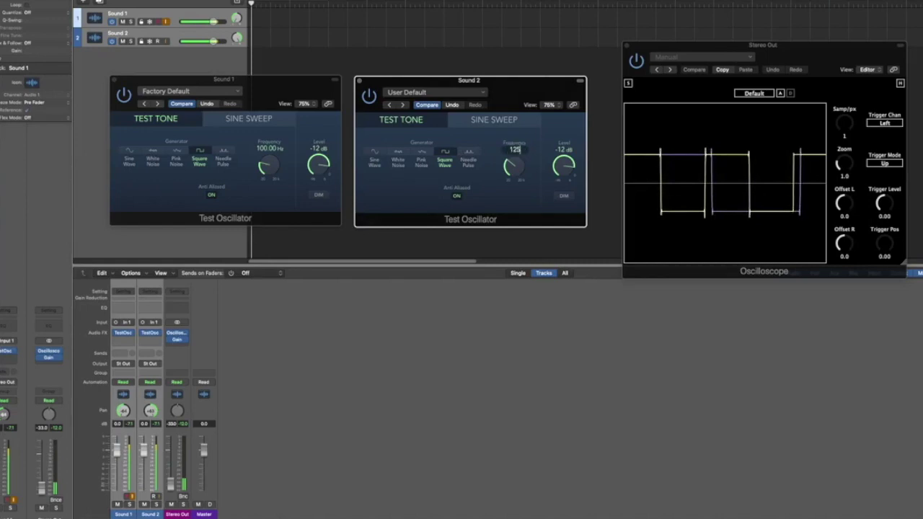
key("Return")
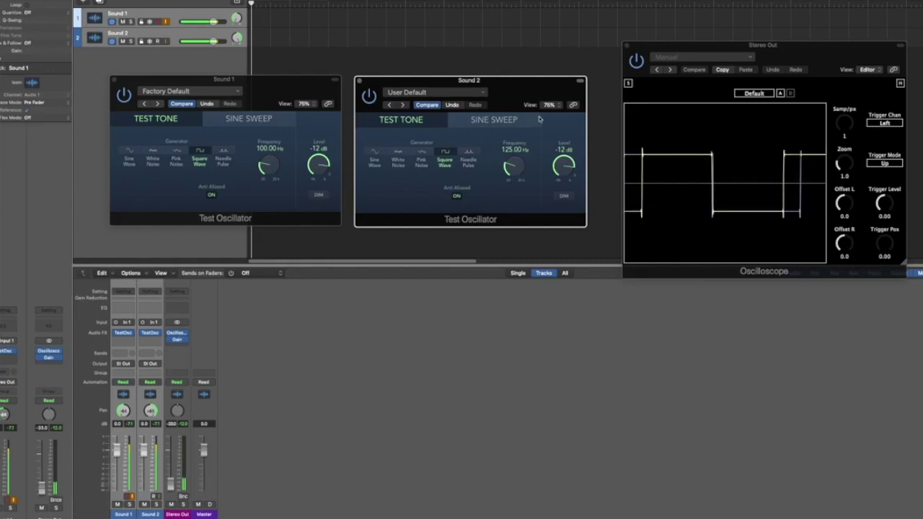
double_click(513, 150)
type("112.5")
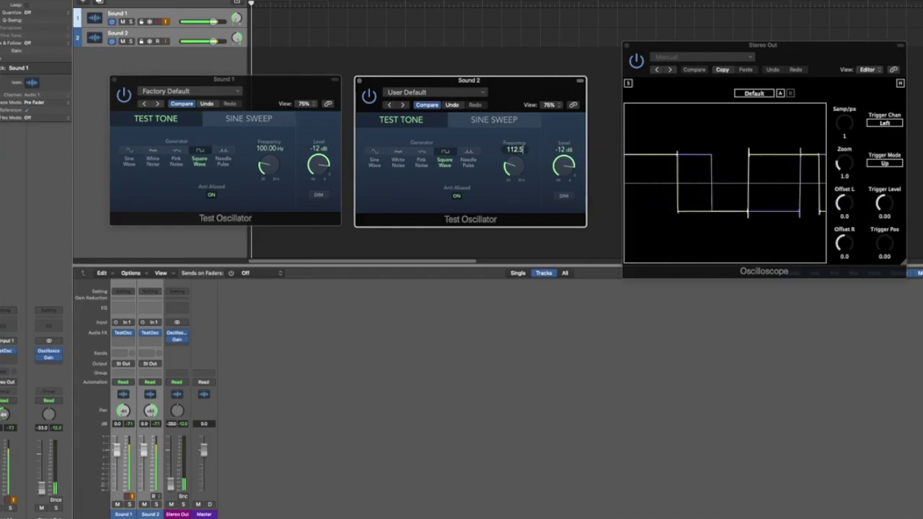
key("Return")
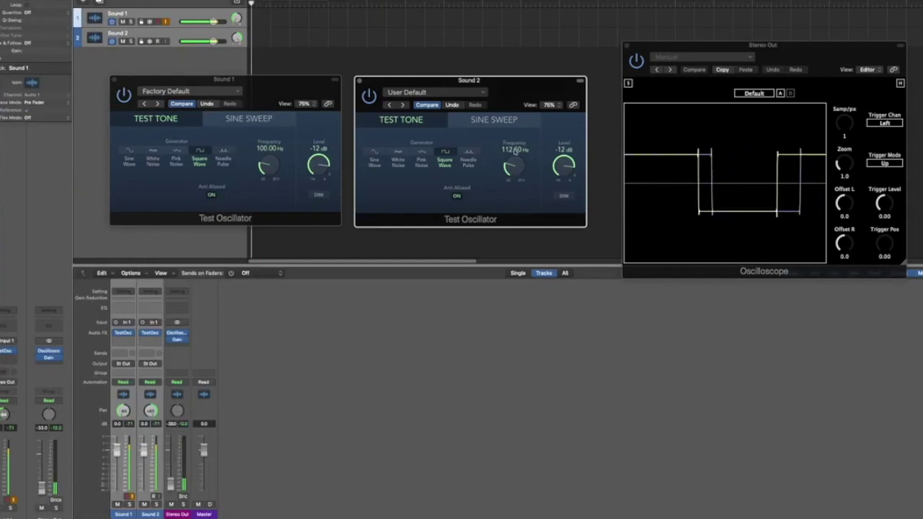
Return Sound 2's Test Oscillator frequency to 100 Hz and raise it to 101 Hz
double_click(512, 149)
type("100")
key("Return")
double_click(515, 149)
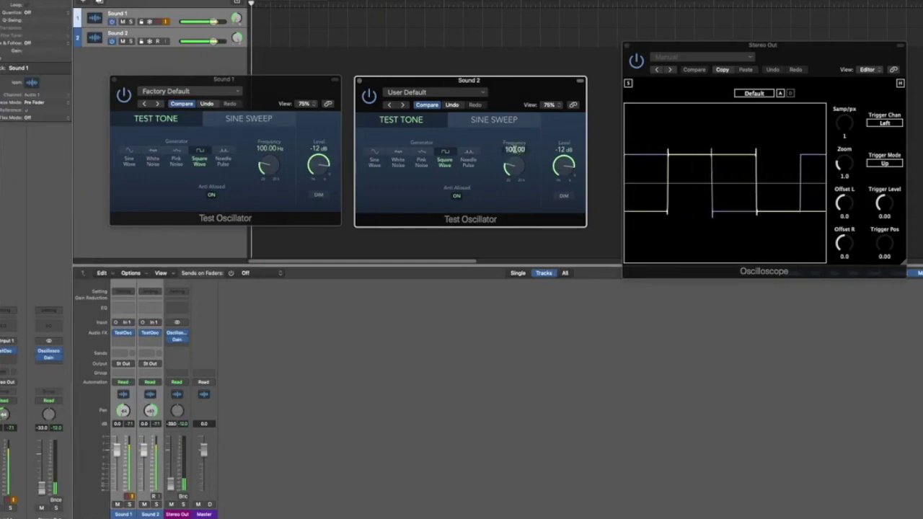
type("101")
key("Return")
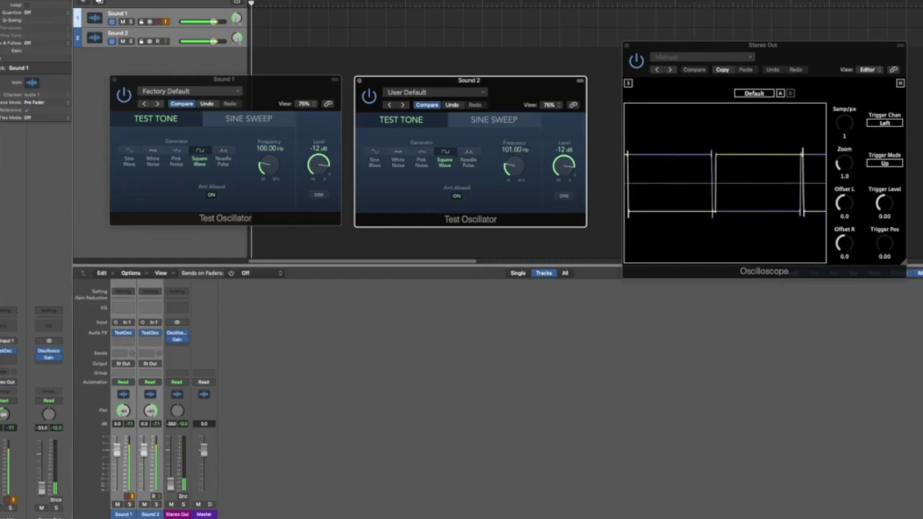
Set Sound 2's Test Oscillator frequency to 112.5 Hz and raise it further to 125 Hz
double_click(507, 150)
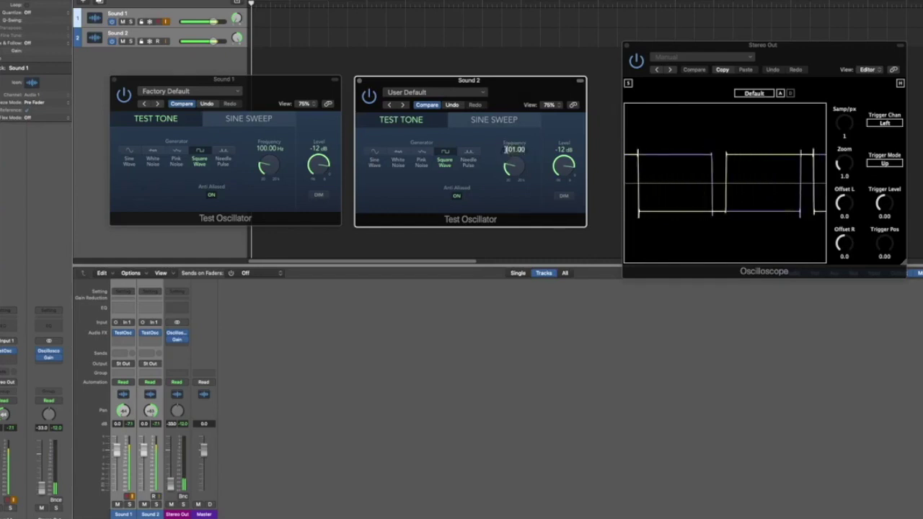
type("112.5")
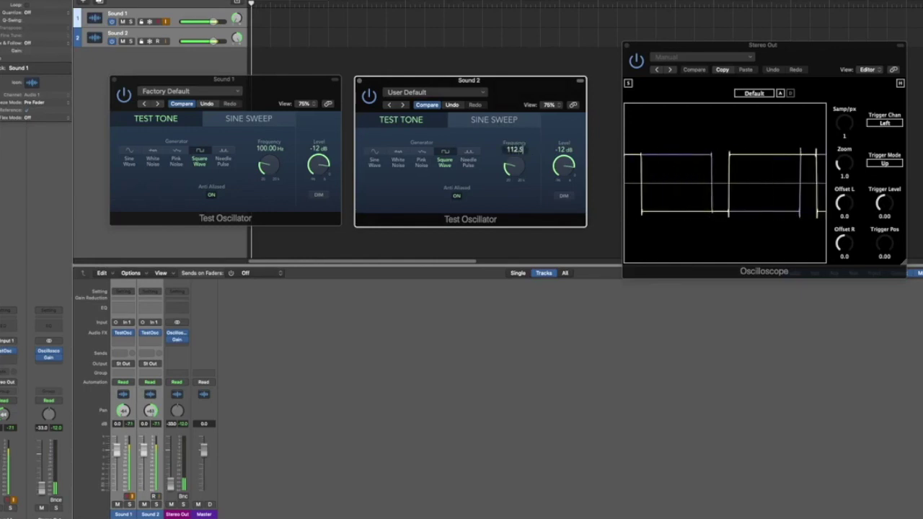
key("Return")
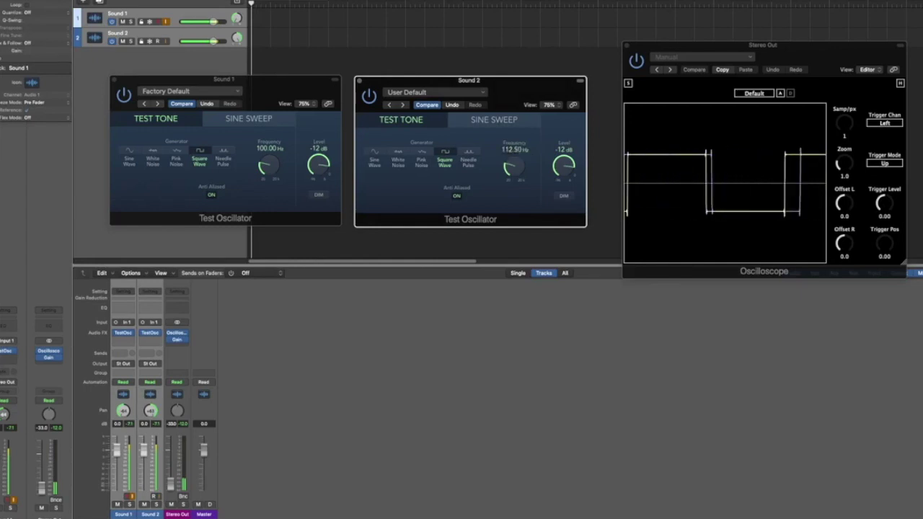
double_click(514, 150)
type("125")
key("Return")
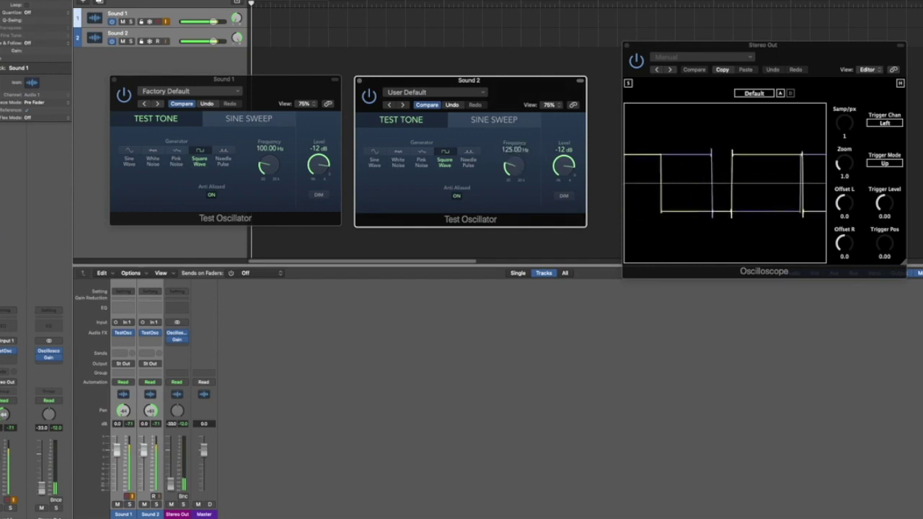
Raise Sound 2's Test Oscillator frequency to 133 Hz and on to 150 Hz
double_click(514, 150)
type("133")
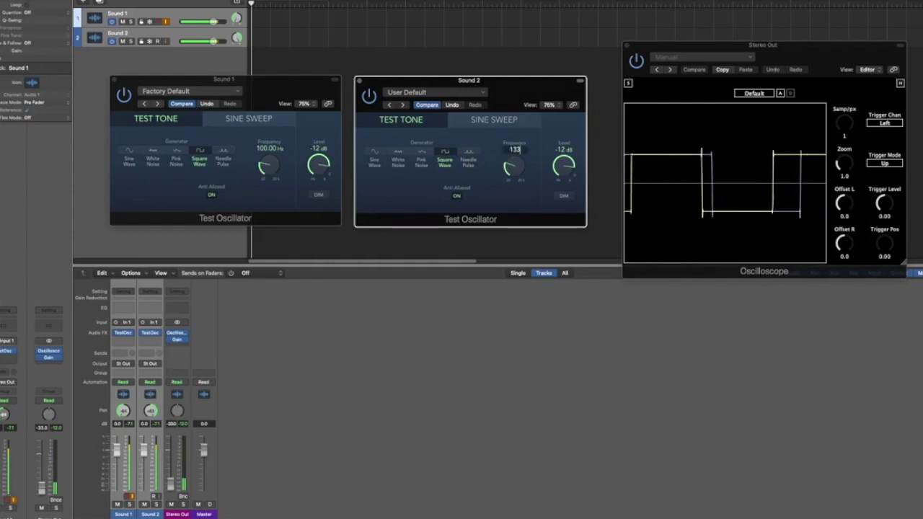
key("Return")
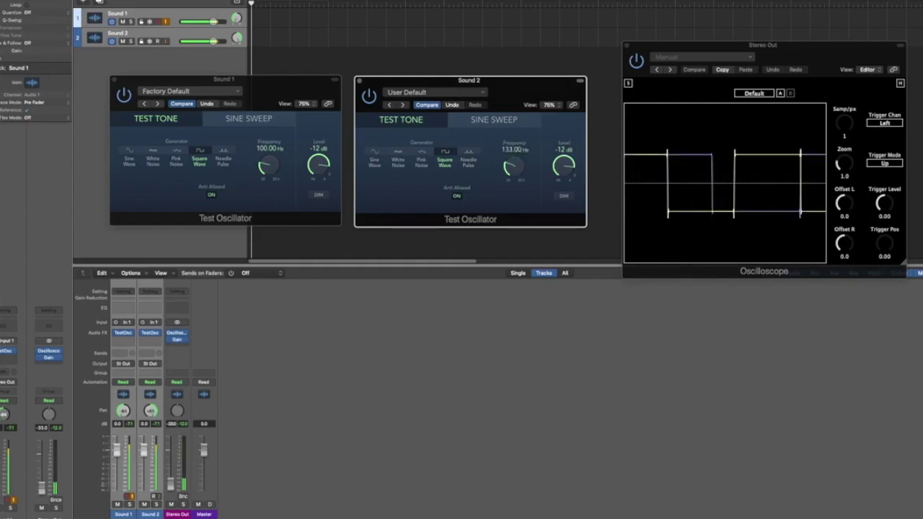
double_click(513, 150)
type("1")
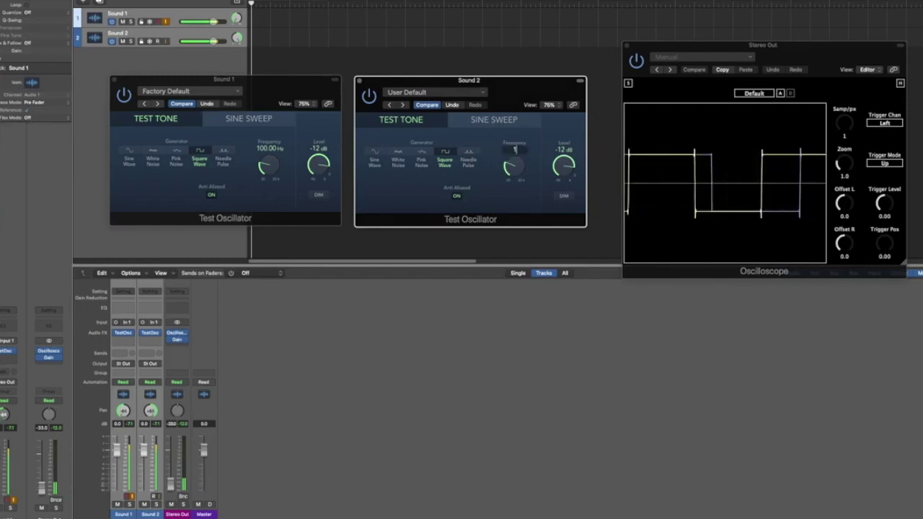
type("50")
key("Return")
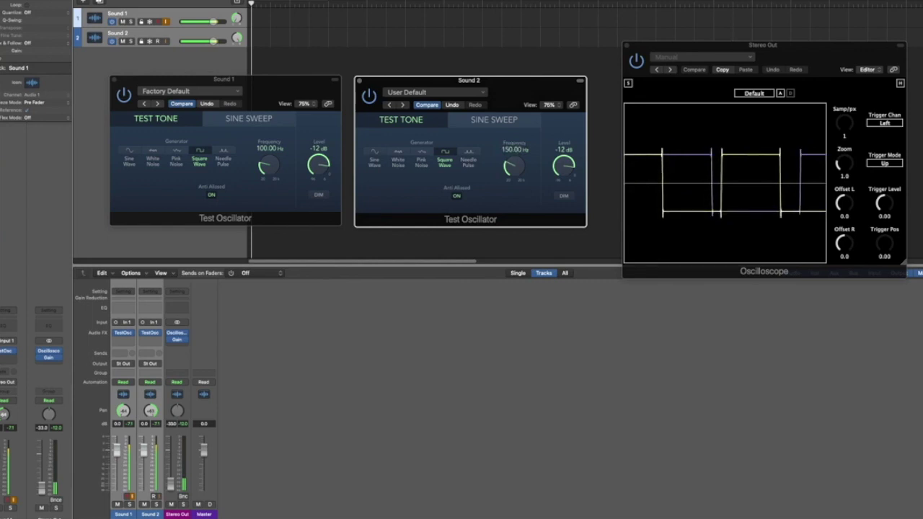
Raise Sound 2's square-wave frequency to 166 Hz and on to 175 Hz
double_click(513, 149)
type("1")
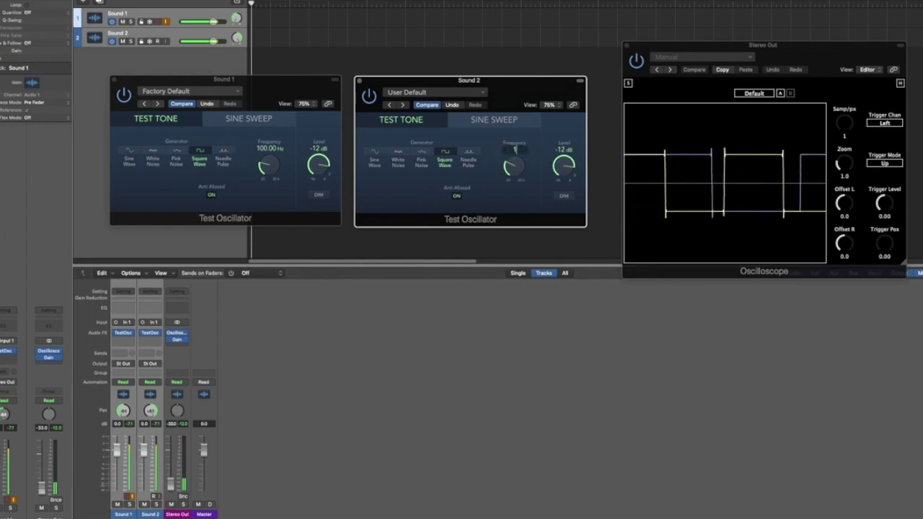
type("66")
key("Return")
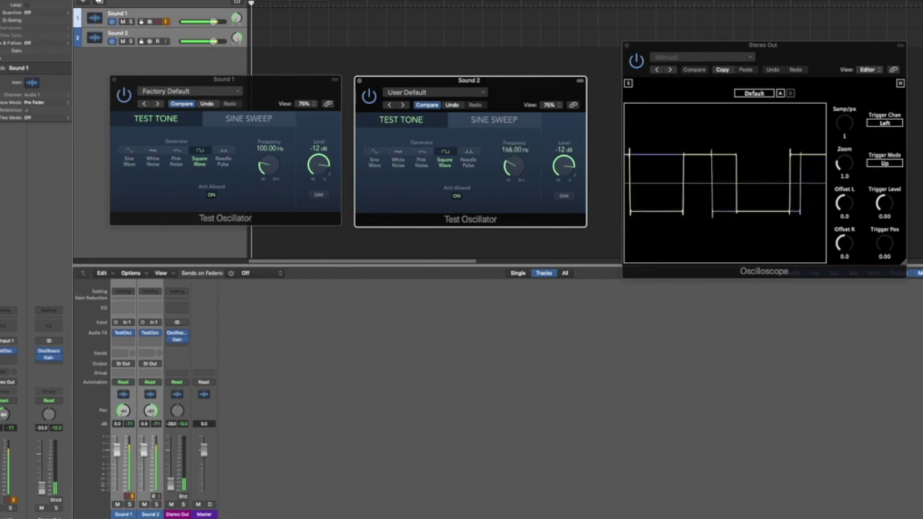
double_click(514, 150)
type("1")
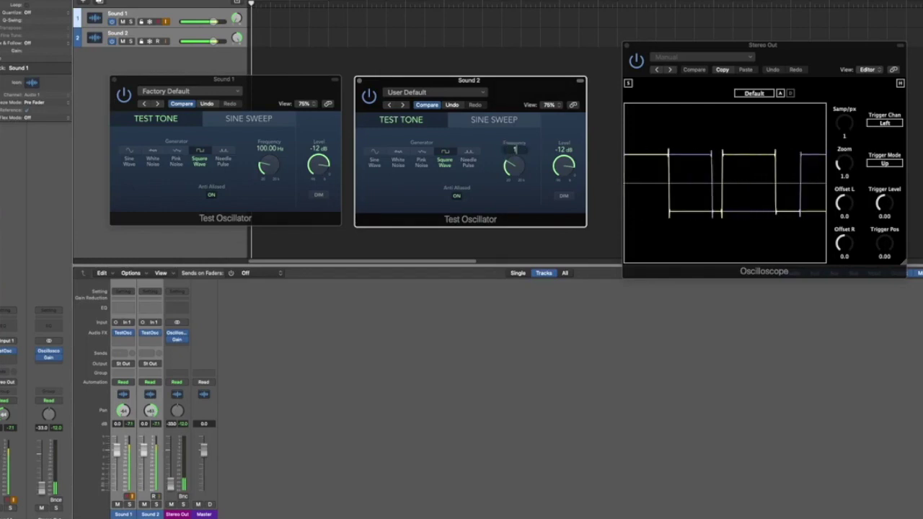
type("75")
key("Return")
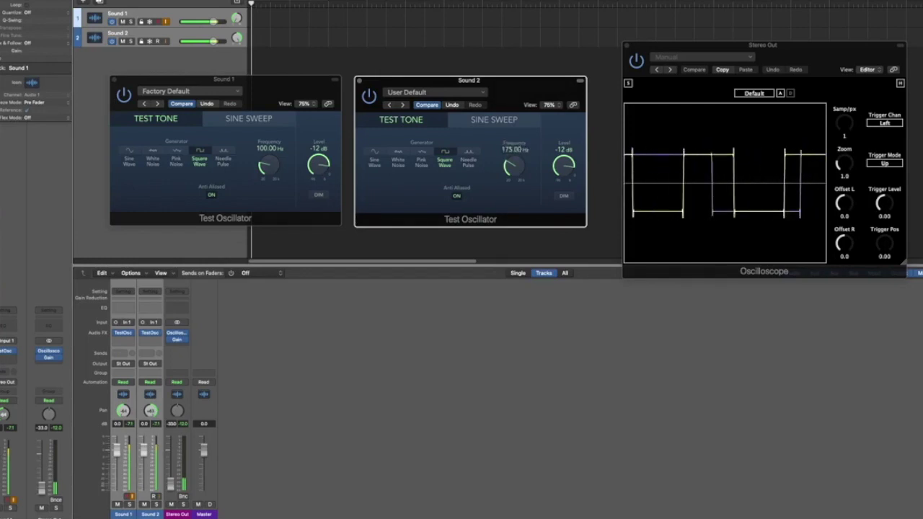
Set Sound 2's Test Oscillator frequency to 200 Hz and mute the Stereo Out channel
double_click(512, 149)
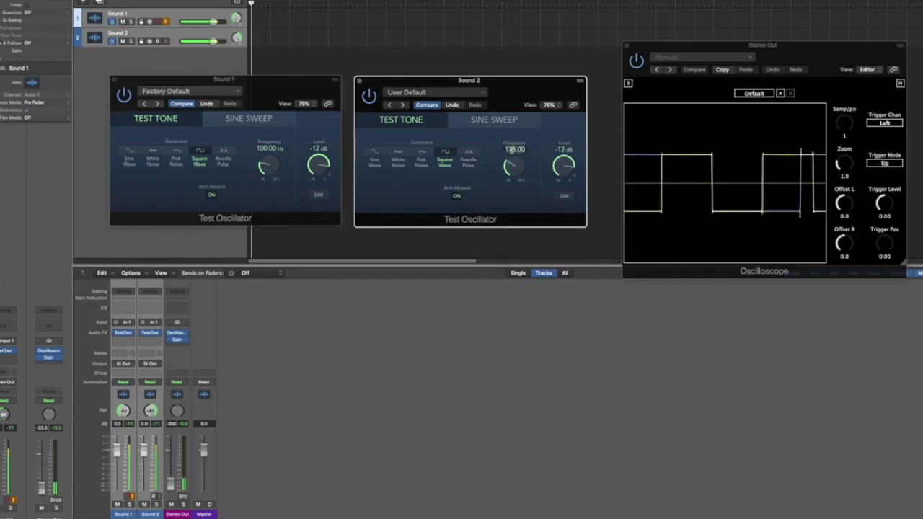
type("200")
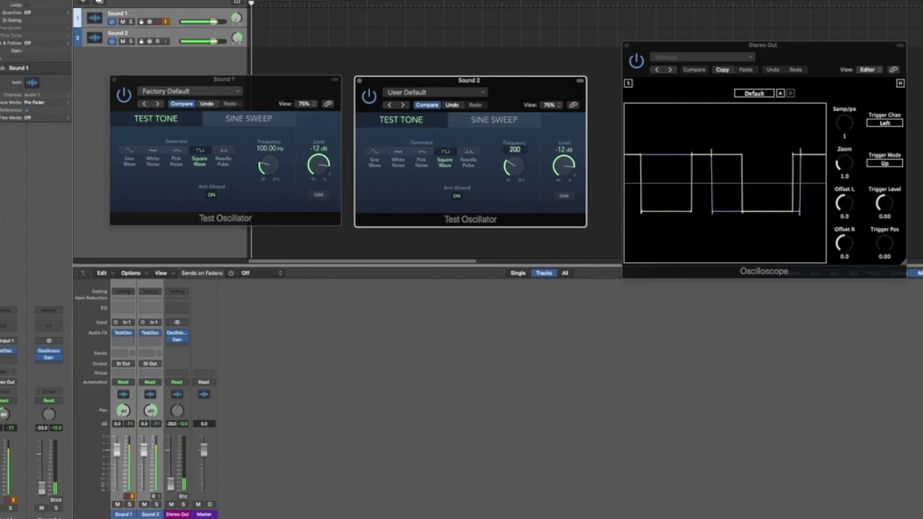
key("Return")
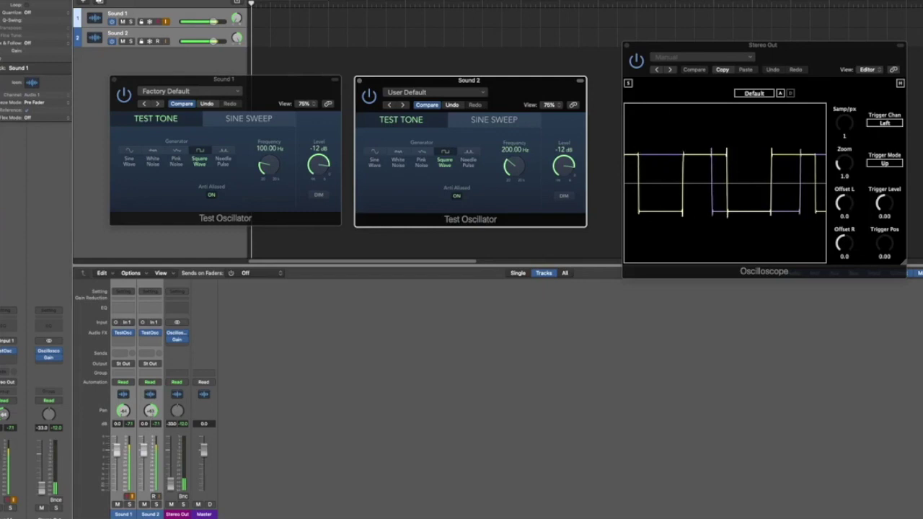
left_click(171, 505)
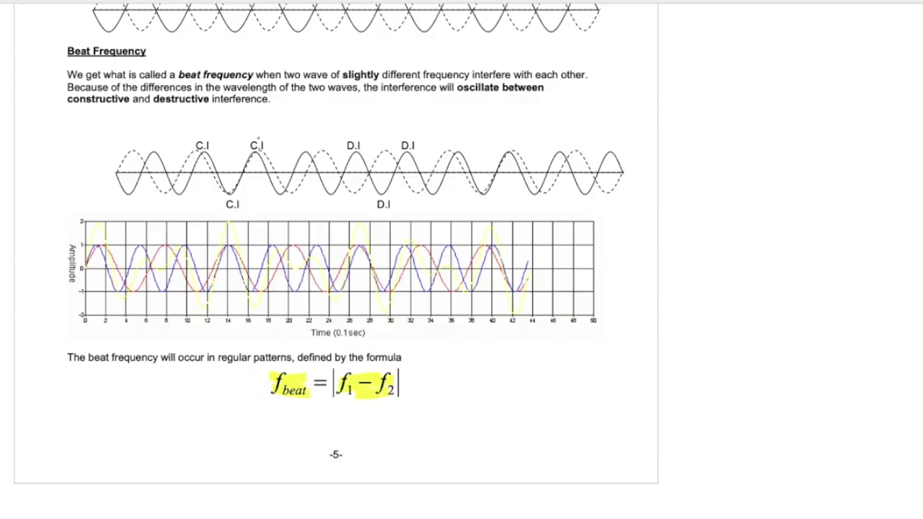
On the Beat Frequency notes page, handwrite f1 = 440 Hz and f2 = 397 Hz beside the formula and close them with an angled bracket
mouse_move(470, 356)
left_mouse_down()
mouse_move(461, 378)
mouse_move(470, 381)
mouse_move(484, 366)
mouse_move(568, 376)
left_mouse_up()
left_click_drag(462, 395, 448, 418)
mouse_move(445, 408)
left_mouse_down()
mouse_move(466, 406)
mouse_move(474, 418)
left_mouse_up()
left_click_drag(479, 405, 510, 414)
left_click_drag(529, 395, 527, 413)
mouse_move(533, 394)
left_mouse_down()
mouse_move(544, 394)
mouse_move(536, 410)
left_mouse_up()
left_click_drag(551, 390, 556, 411)
left_click_drag(549, 402, 574, 410)
left_click_drag(596, 360, 598, 411)
Handwrite the beat frequency equation fB = |f1 − f2| beside the bracketed frequencies
mouse_move(651, 361)
left_mouse_down()
mouse_move(646, 392)
mouse_move(652, 385)
left_mouse_up()
left_click_drag(655, 380, 664, 393)
left_click_drag(674, 375, 685, 373)
left_click_drag(673, 381, 700, 391)
mouse_move(725, 356)
left_mouse_down()
mouse_move(718, 383)
mouse_move(731, 384)
left_mouse_up()
left_click_drag(740, 372, 768, 371)
left_click_drag(768, 370, 779, 376)
left_click_drag(783, 342, 782, 388)
Write the substitution = |440 − 397| under the equation, followed by the result = 3 Hz
left_click_drag(674, 406, 687, 405)
mouse_move(675, 411)
left_mouse_down()
mouse_move(702, 421)
mouse_move(724, 410)
left_mouse_up()
left_click_drag(721, 403, 720, 416)
left_click_drag(729, 403, 714, 413)
mouse_move(742, 409)
left_mouse_down()
mouse_move(760, 408)
mouse_move(756, 417)
mouse_move(773, 405)
mouse_move(769, 417)
left_mouse_up()
left_click_drag(776, 403, 779, 416)
left_click_drag(789, 393, 788, 415)
left_click_drag(675, 431, 688, 437)
mouse_move(715, 430)
left_mouse_down()
mouse_move(719, 443)
mouse_move(743, 433)
left_mouse_up()
left_click_drag(744, 432, 754, 445)
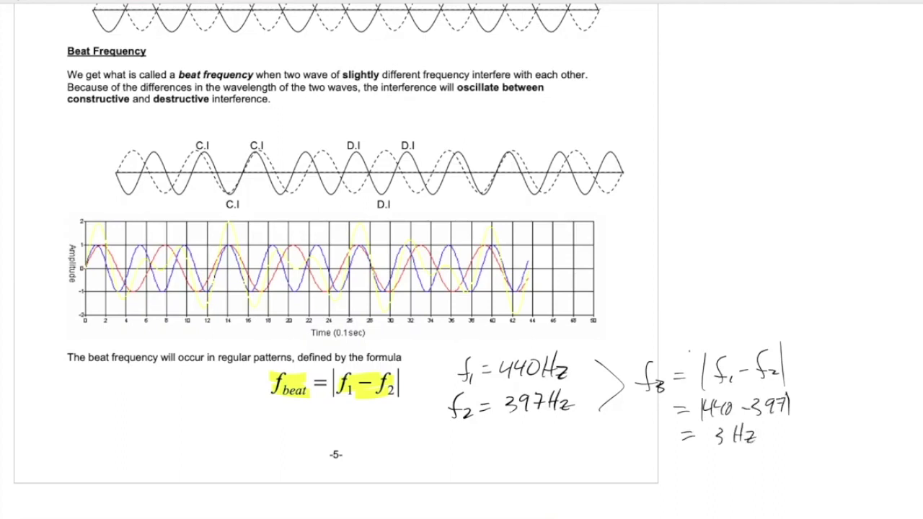
scroll(401, 244, "down", 1)
scroll(402, 244, "down", 2)
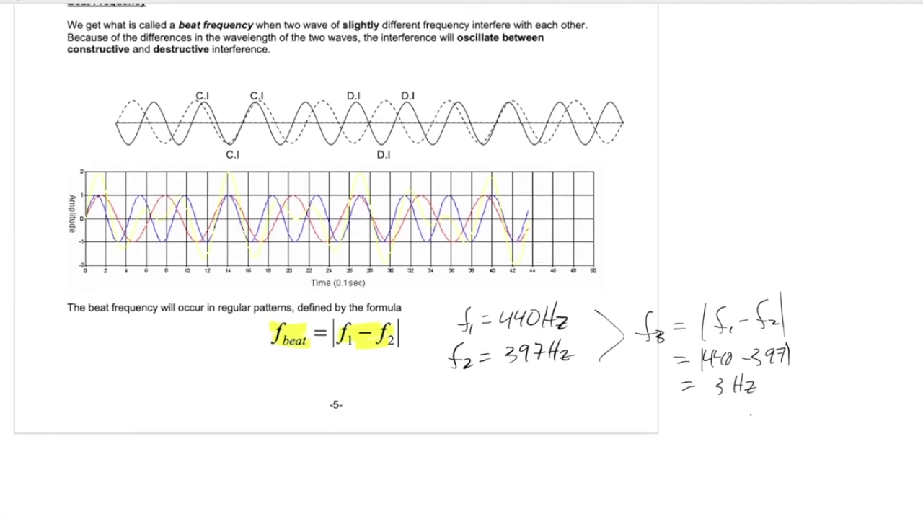